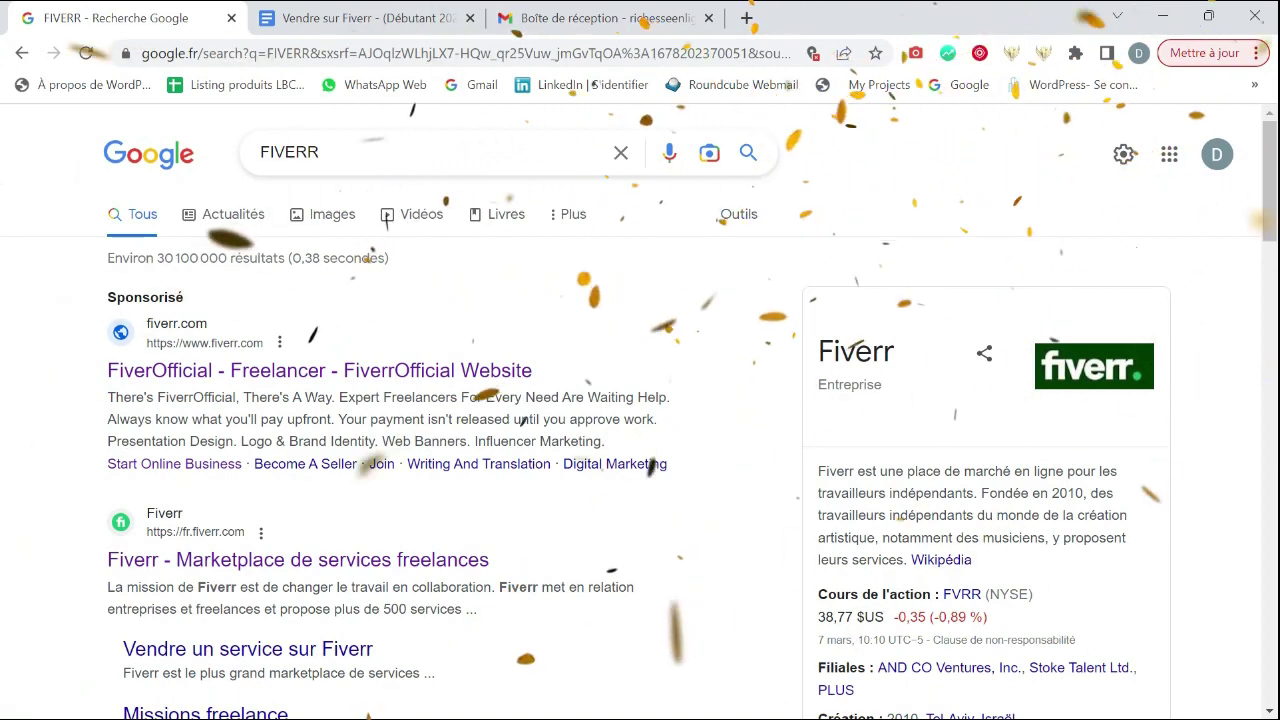
- Return to the FIVERR search results and scroll to the 'Fiverr - Marketplace de services freelances' result
left_click(357, 151)
left_click(17, 180)
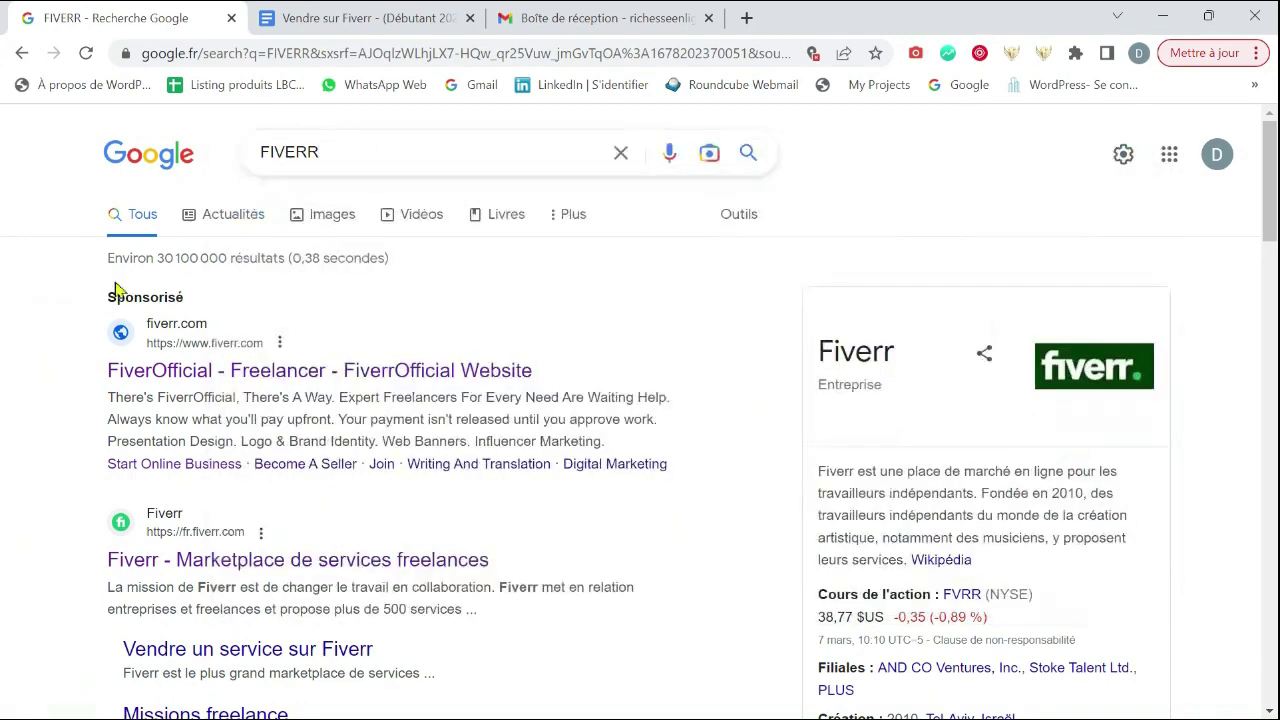
scroll(562, 344, "down", 1)
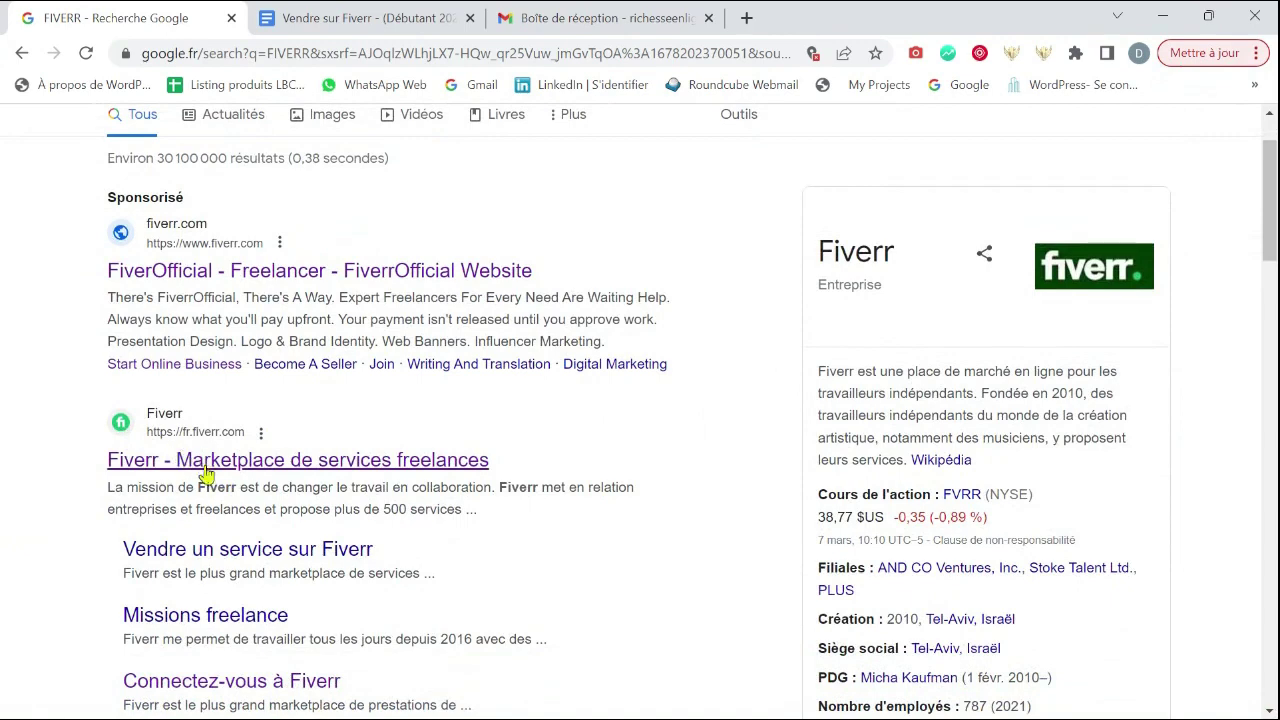
- Open fr.fiverr.com from the results and go to its S'inscrire sign-up page
left_click(225, 472)
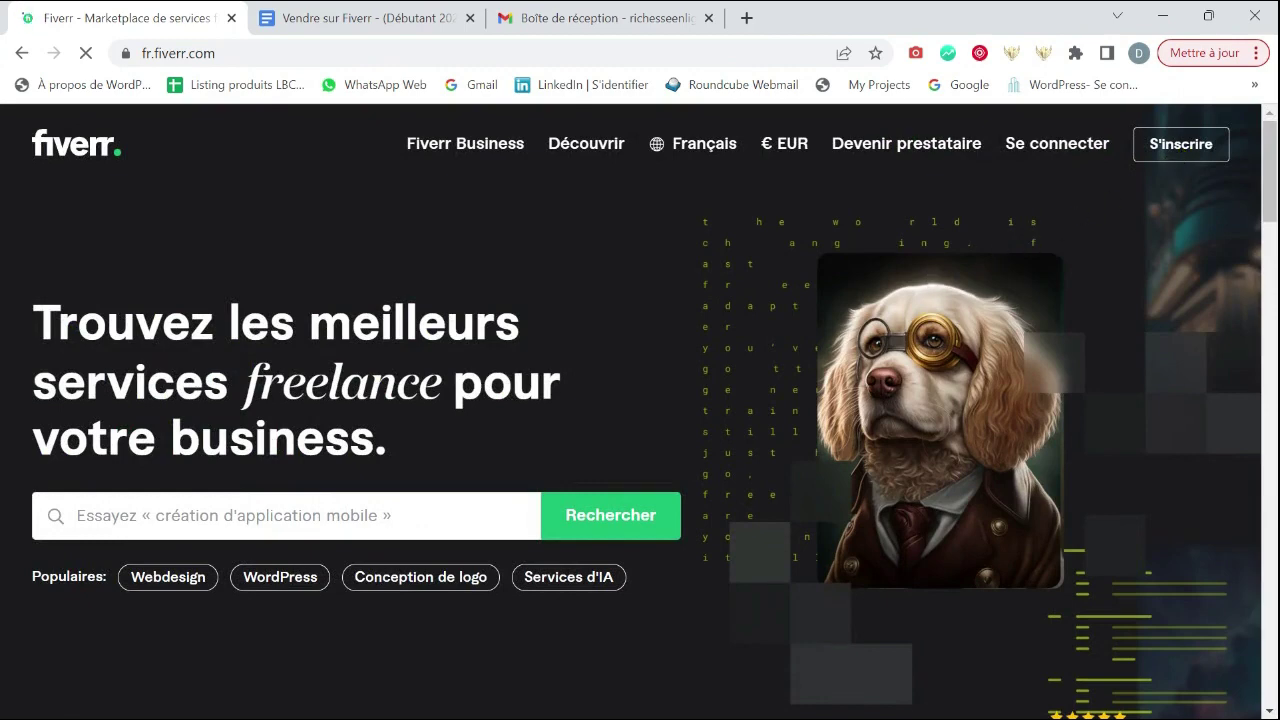
left_click(1166, 156)
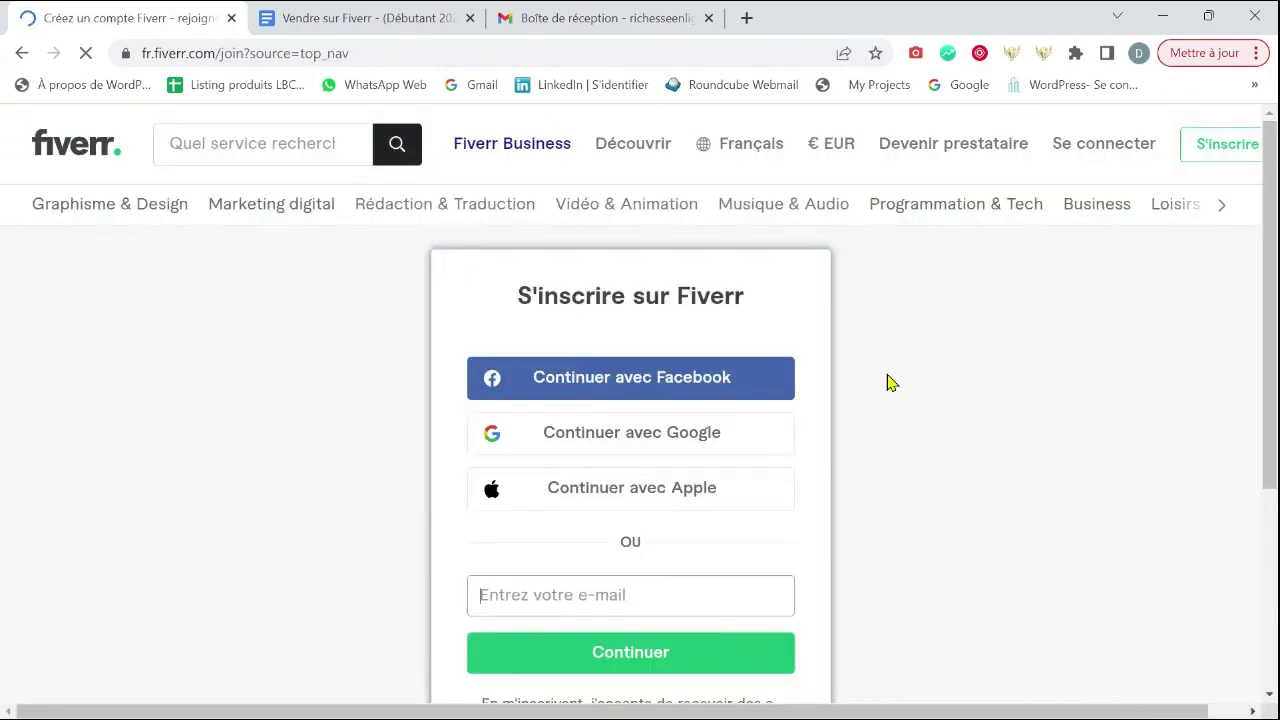
scroll(886, 378, "down", 1)
scroll(881, 363, "down", 1)
scroll(840, 340, "up", 1)
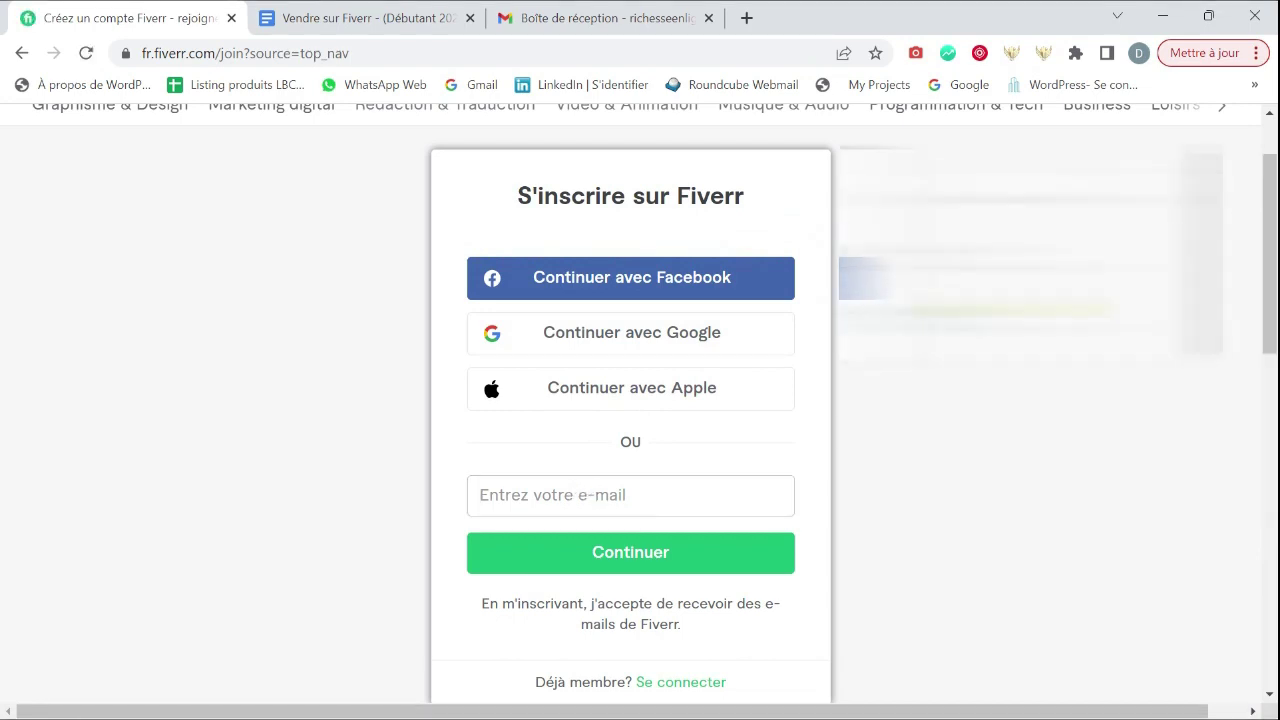
- Enter the sign-up e-mail address and continue
left_click(576, 503)
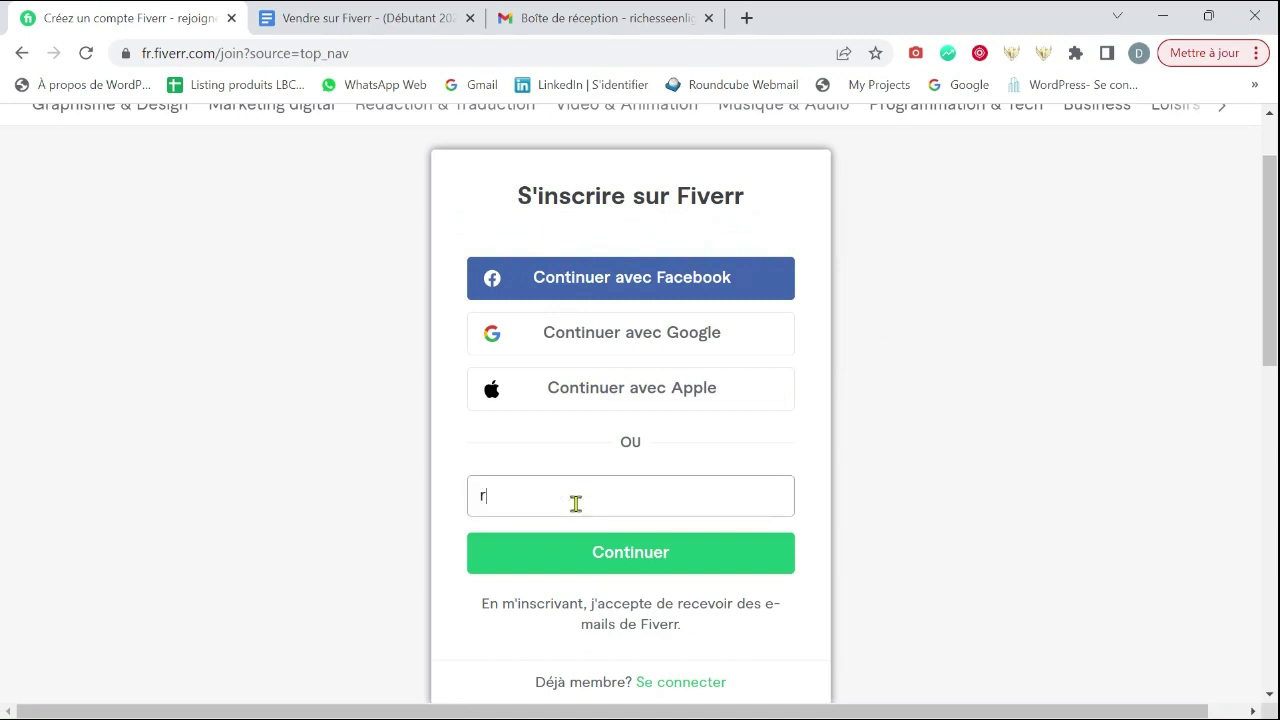
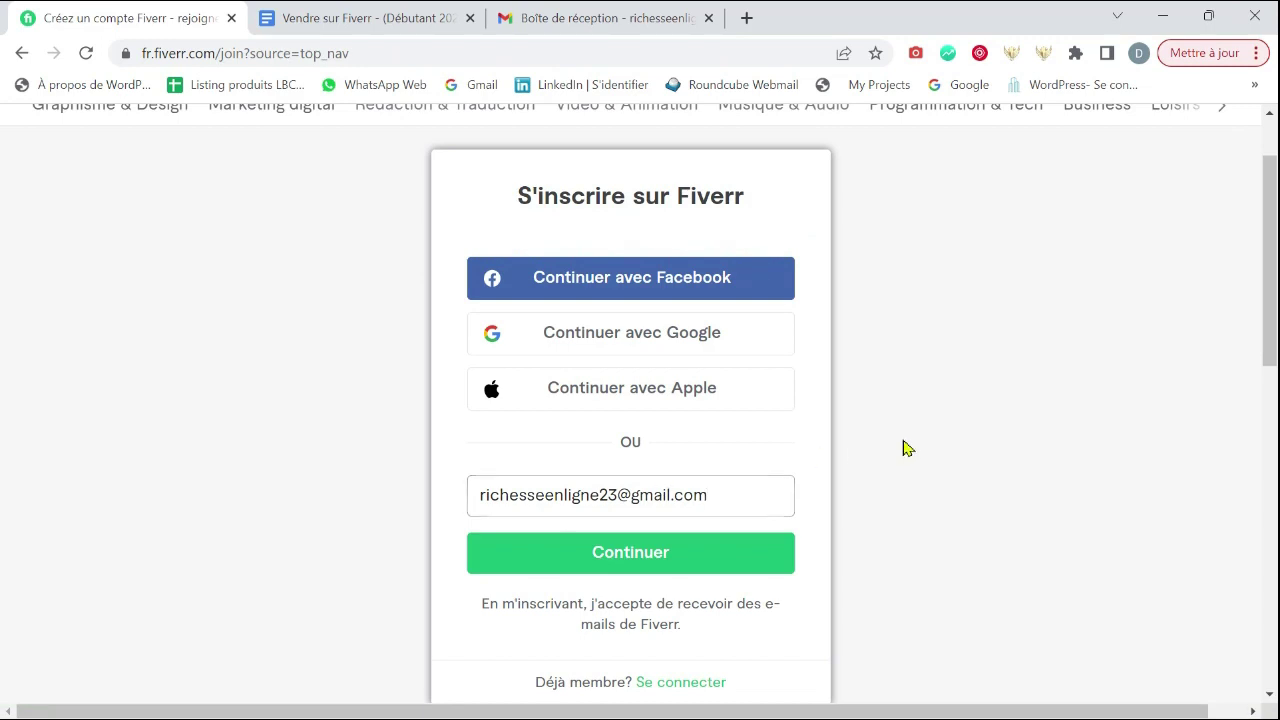
scroll(742, 472, "down", 1)
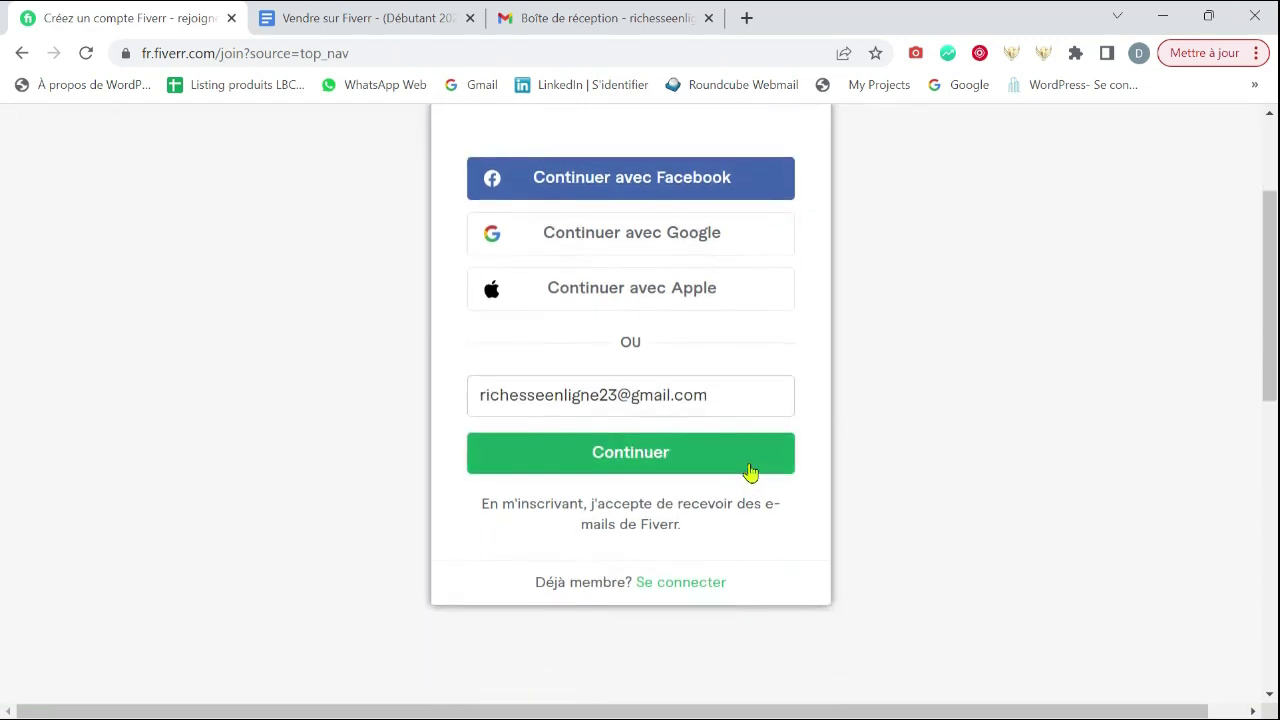
left_click(712, 462)
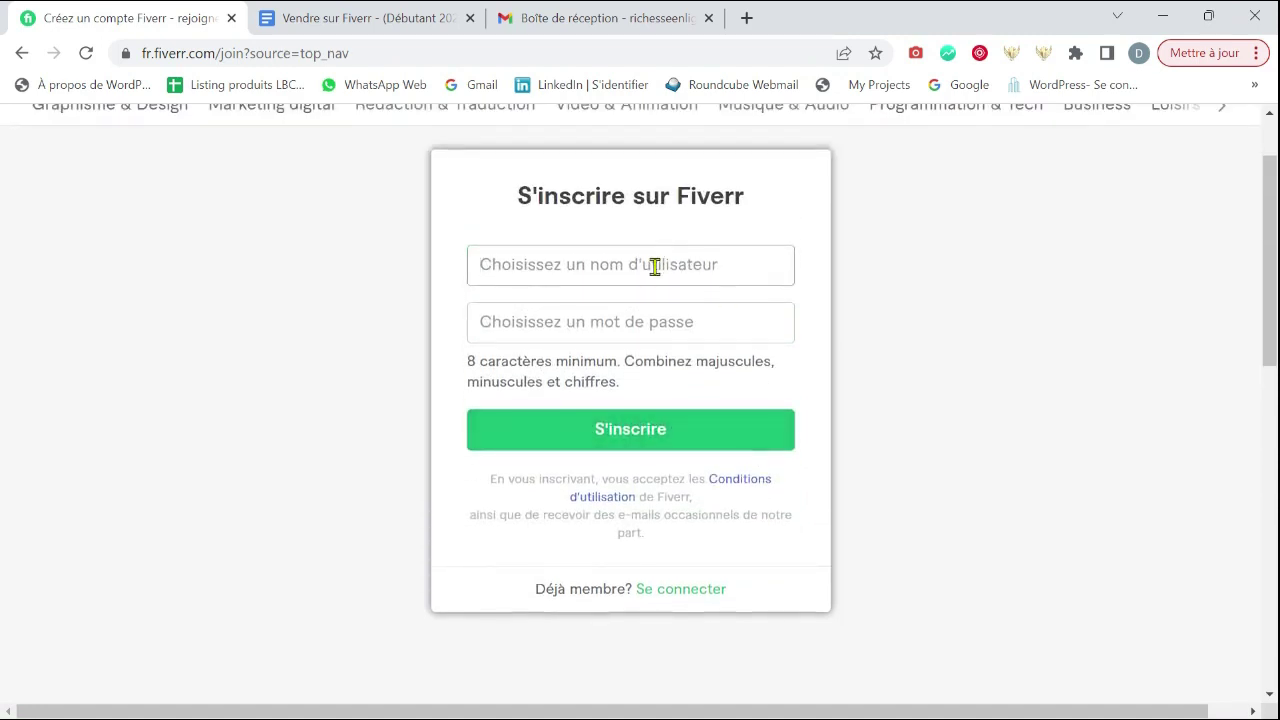
- Choose an accepted username, set the account password, and create the account
type("Ri")
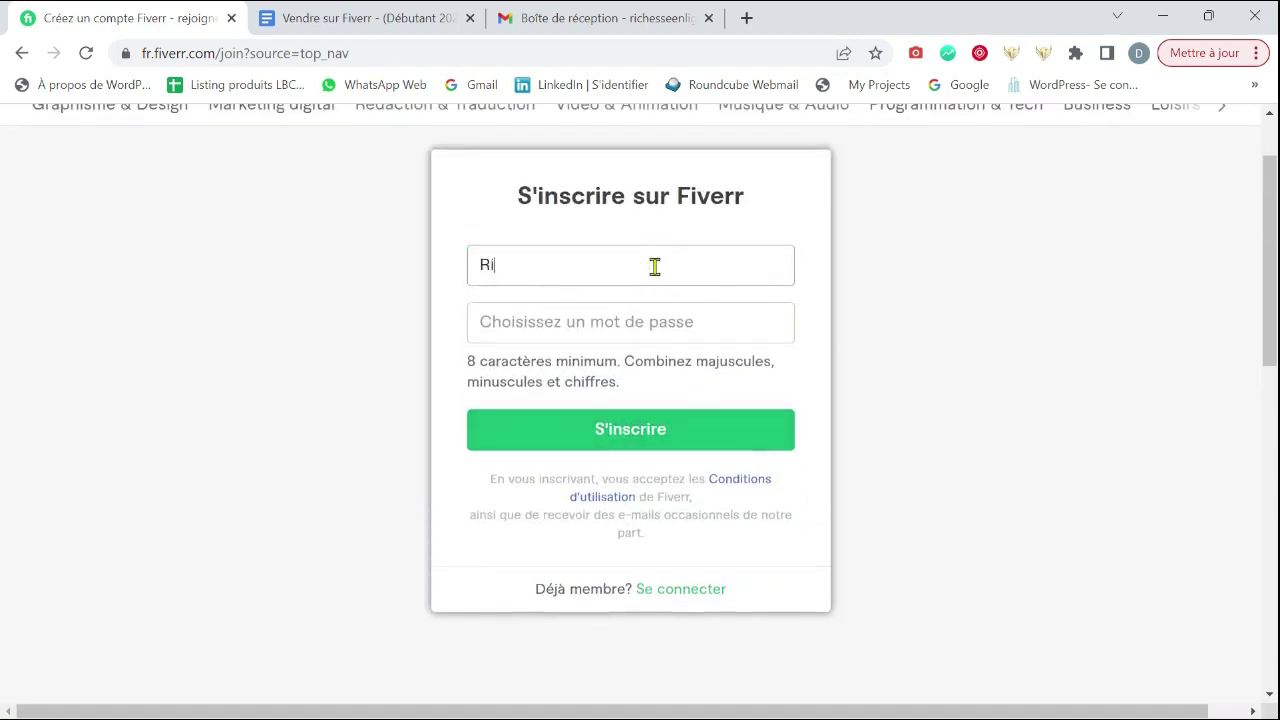
type("chesse en lig")
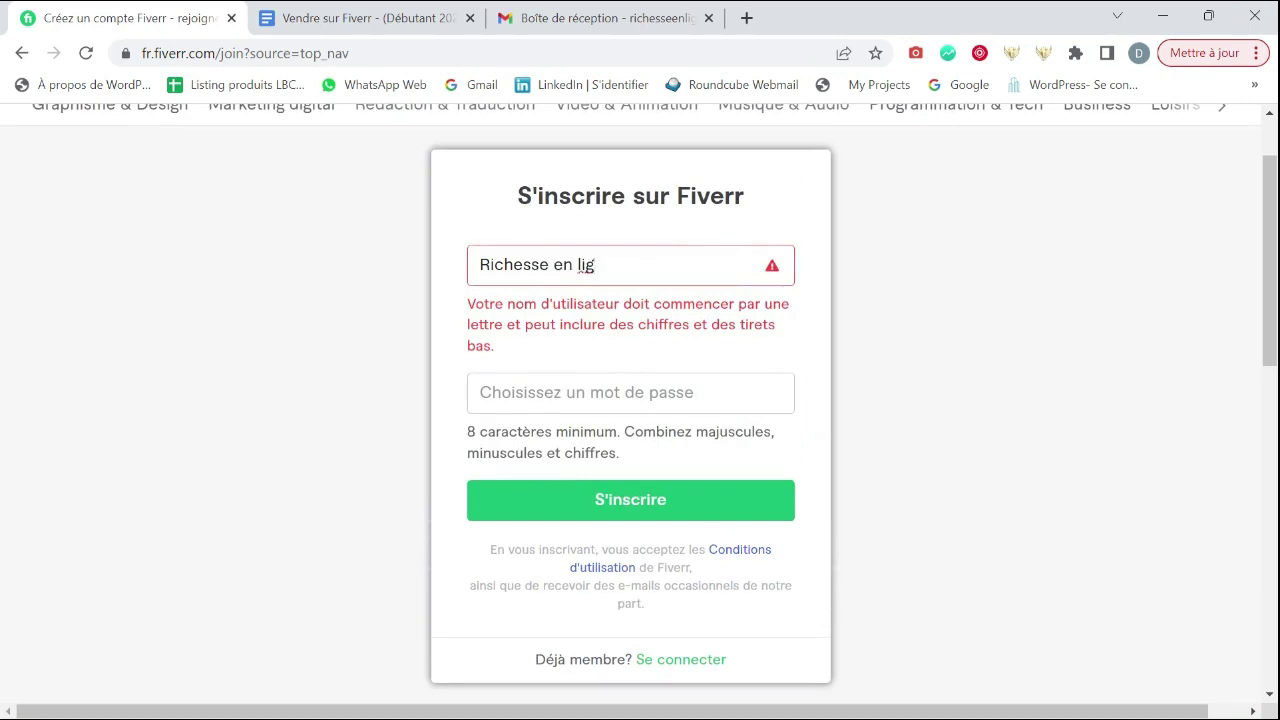
key("BackSpace")
key("BackSpace")
key("BackSpace")
key("BackSpace")
key("BackSpace")
key("BackSpace")
key("BackSpace")
type("23")
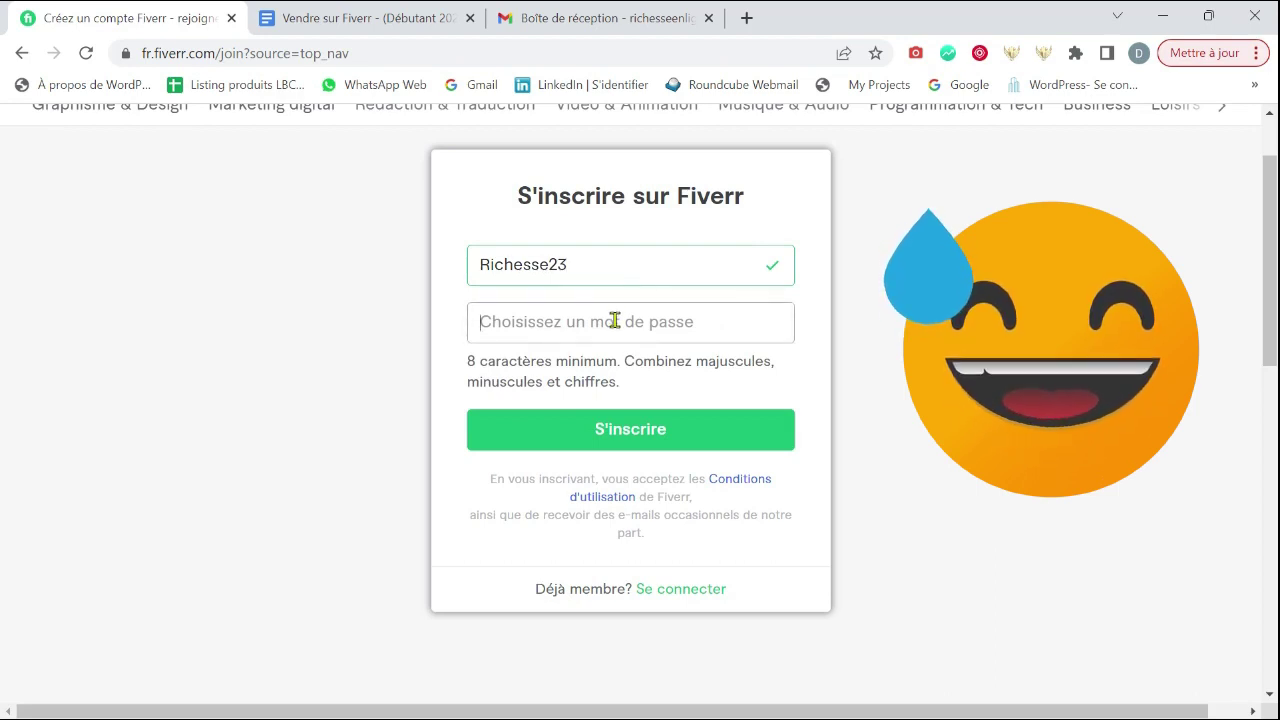
left_click(614, 320)
type("•")
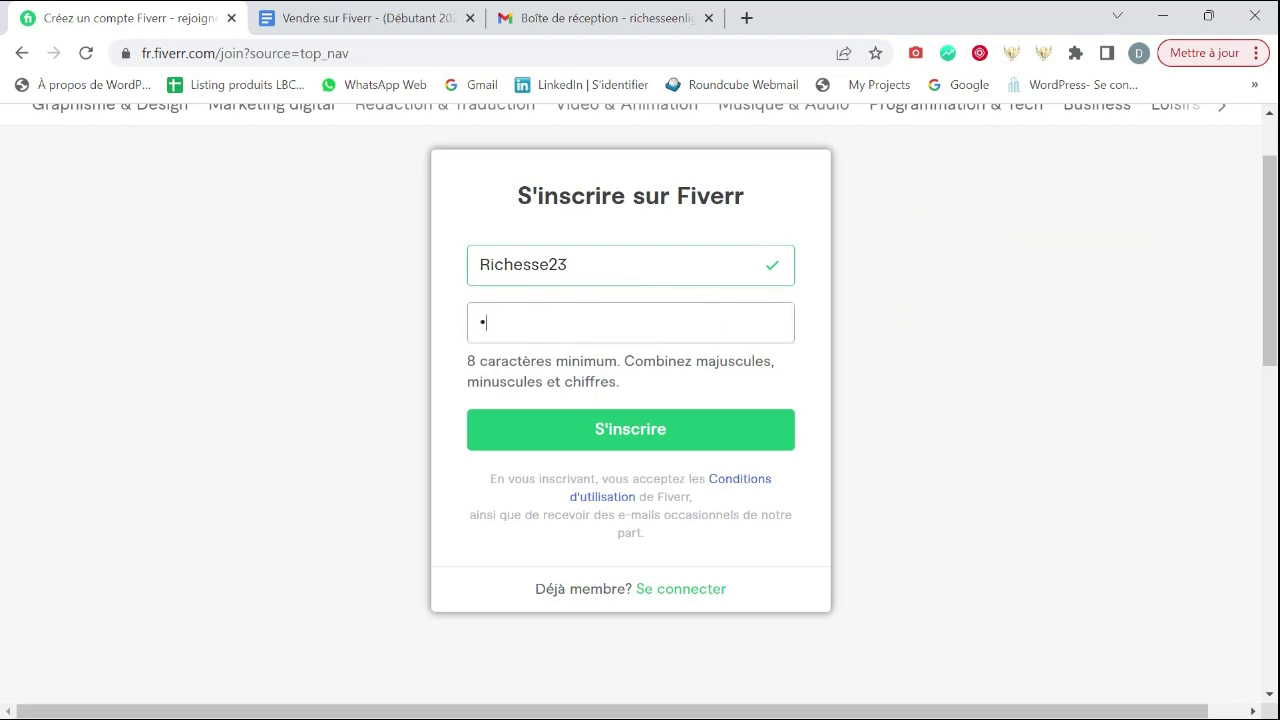
type("•••••••••••")
left_click(574, 379)
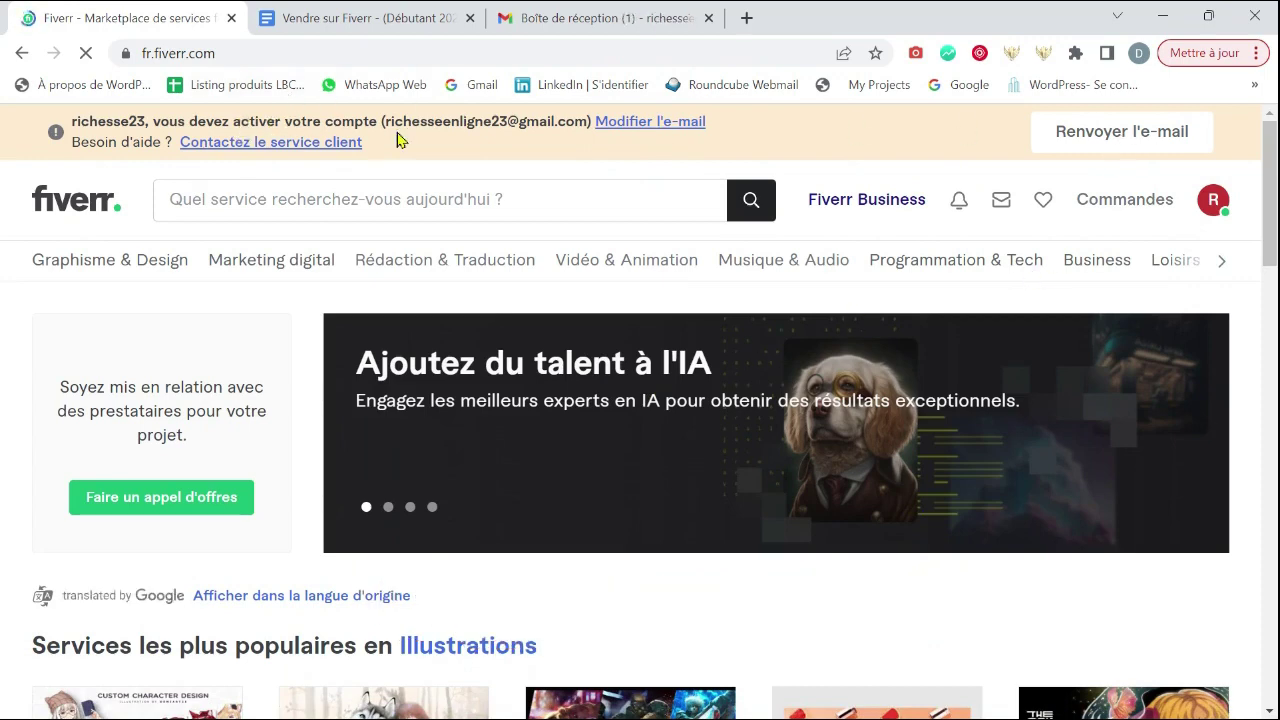
- Resend the Fiverr activation e-mail and switch to the Gmail tab
left_click(1112, 138)
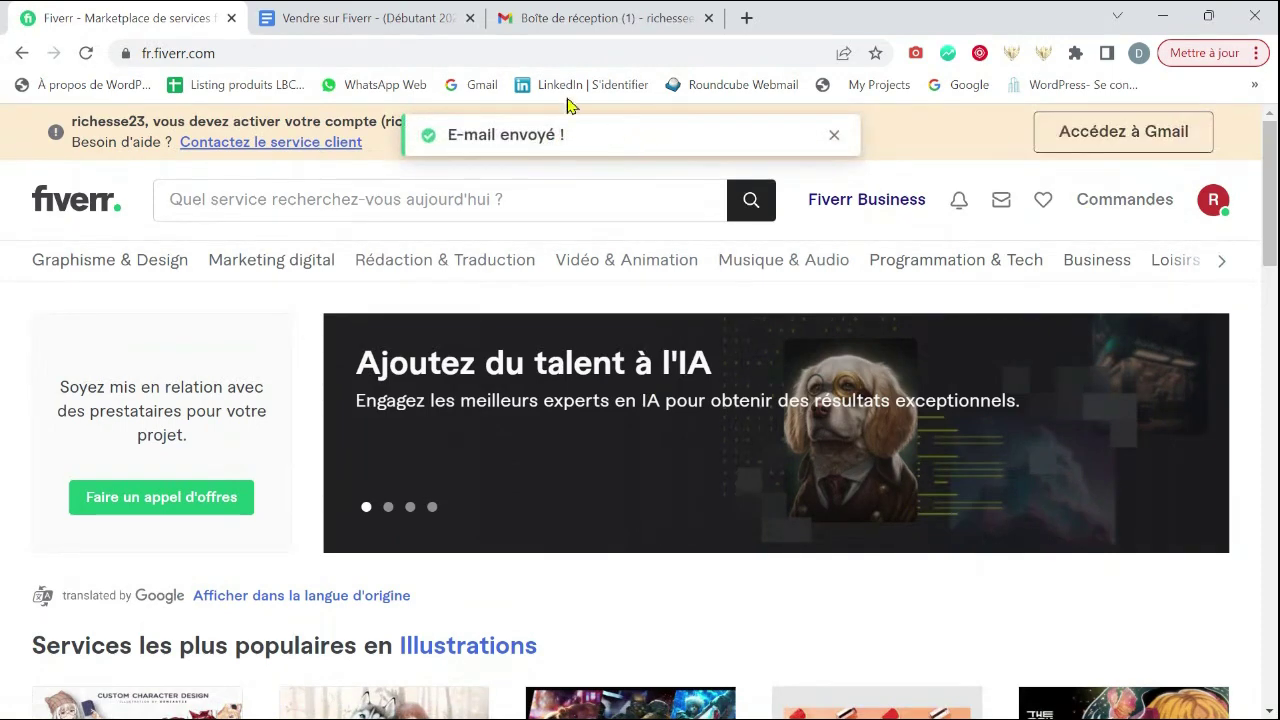
left_click(590, 17)
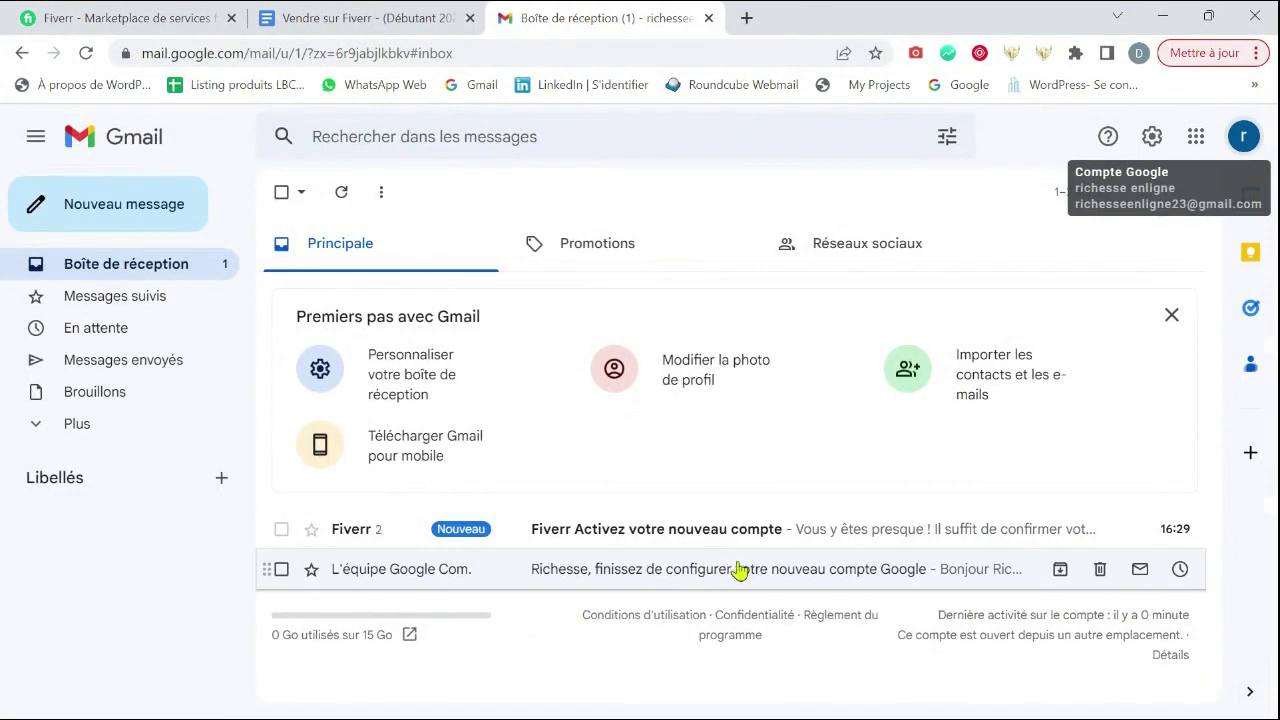
- Open Fiverr's 'Activez votre nouveau compte' e-mail and follow its 'Activez votre compte' link
left_click(817, 540)
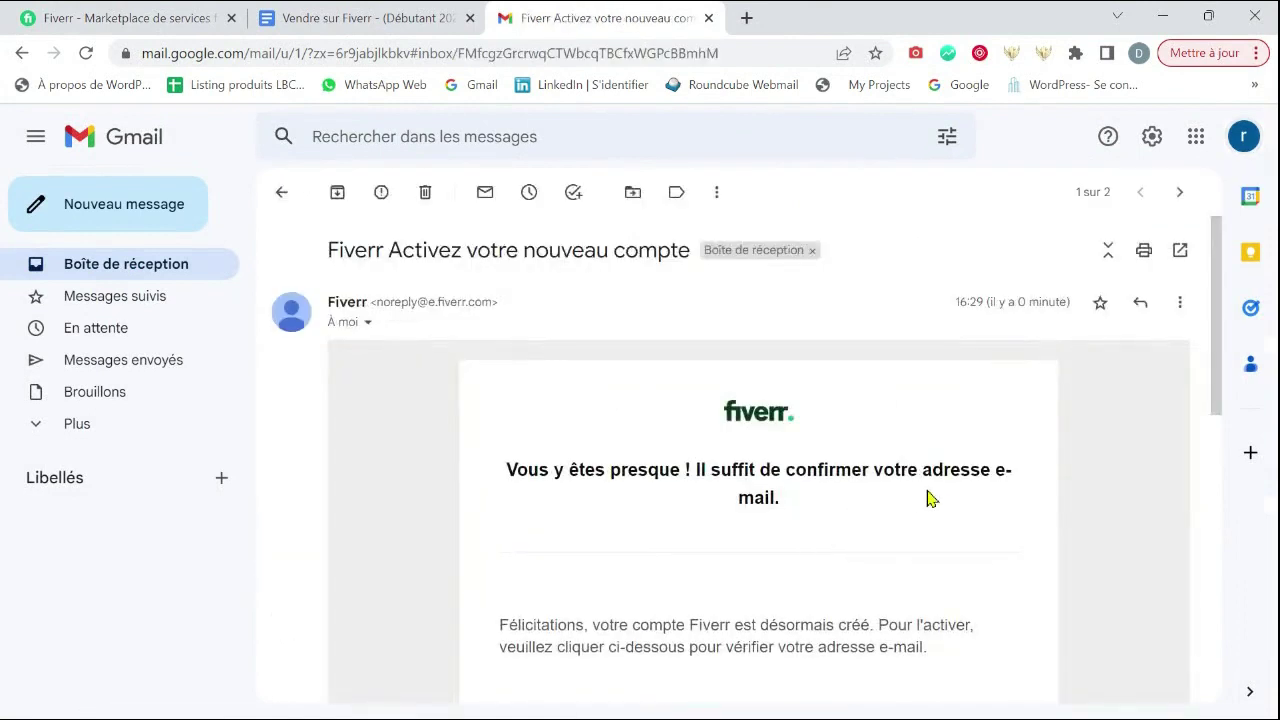
scroll(926, 497, "down", 1)
scroll(937, 494, "down", 1)
left_click(723, 537)
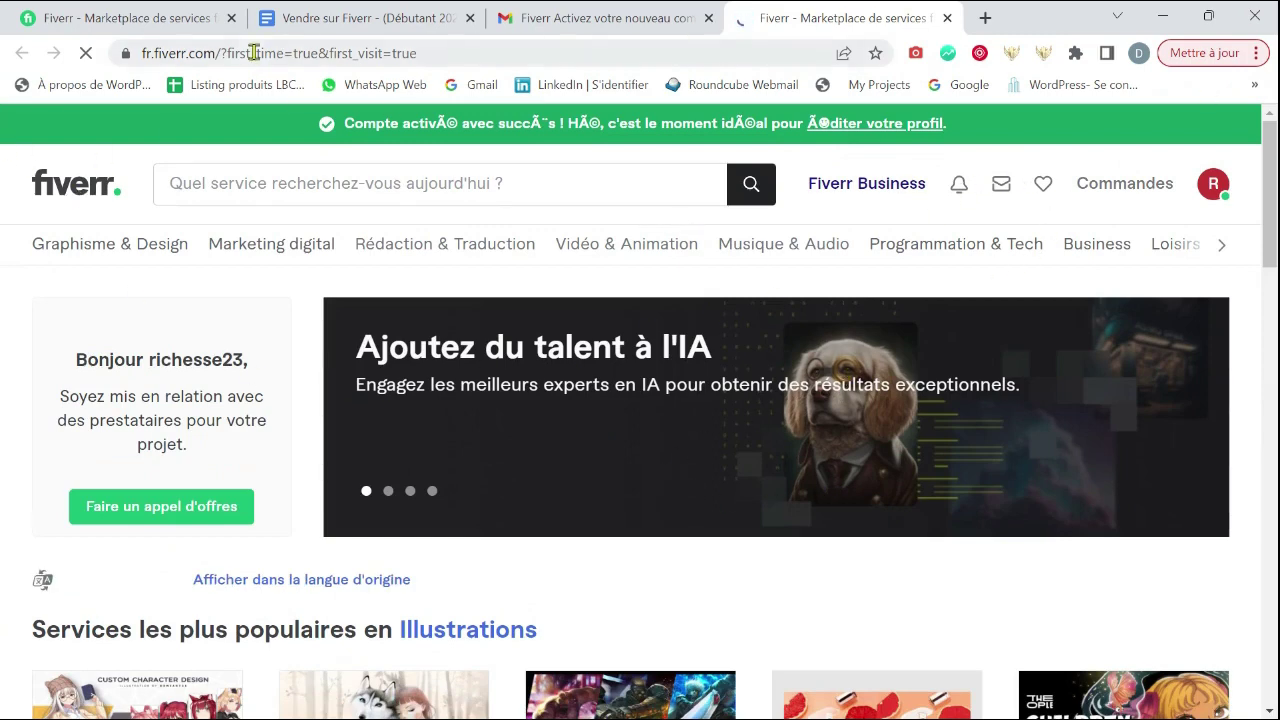
- Choose 'Devenir prestataire' from the profile avatar menu to reach the Missions freelance page
scroll(686, 357, "down", 6)
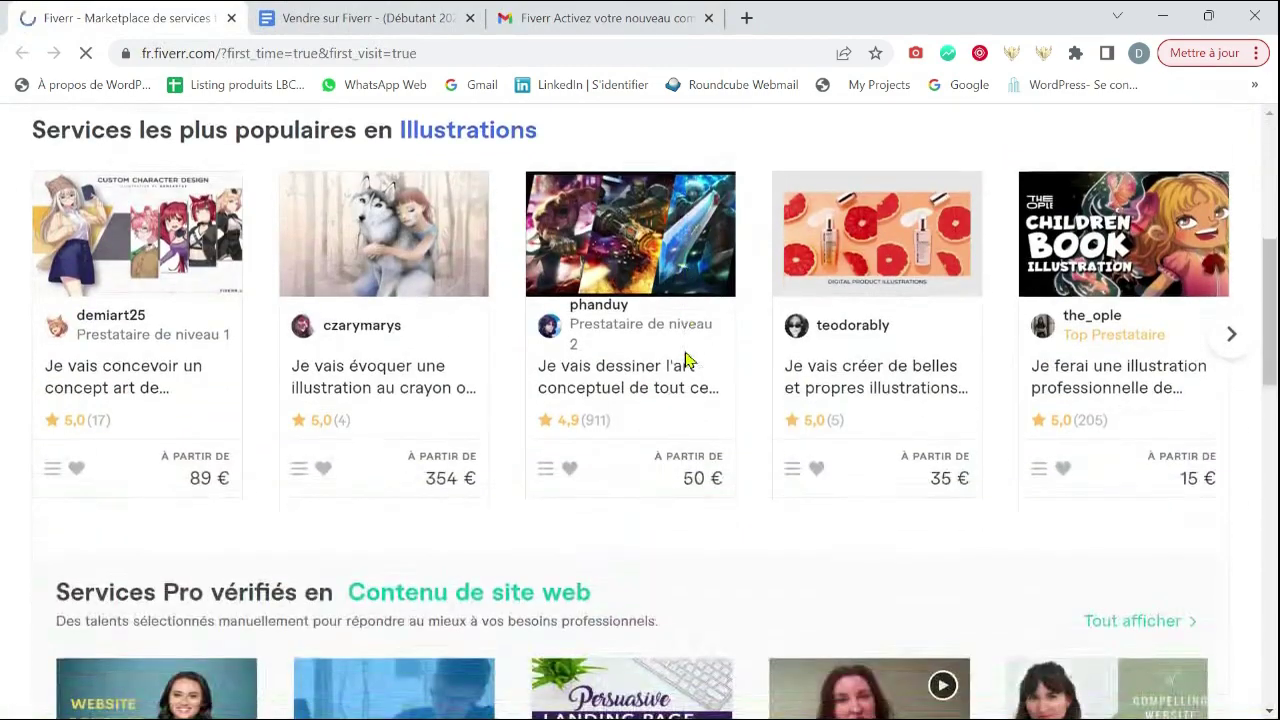
scroll(686, 357, "down", 4)
scroll(686, 357, "up", 10)
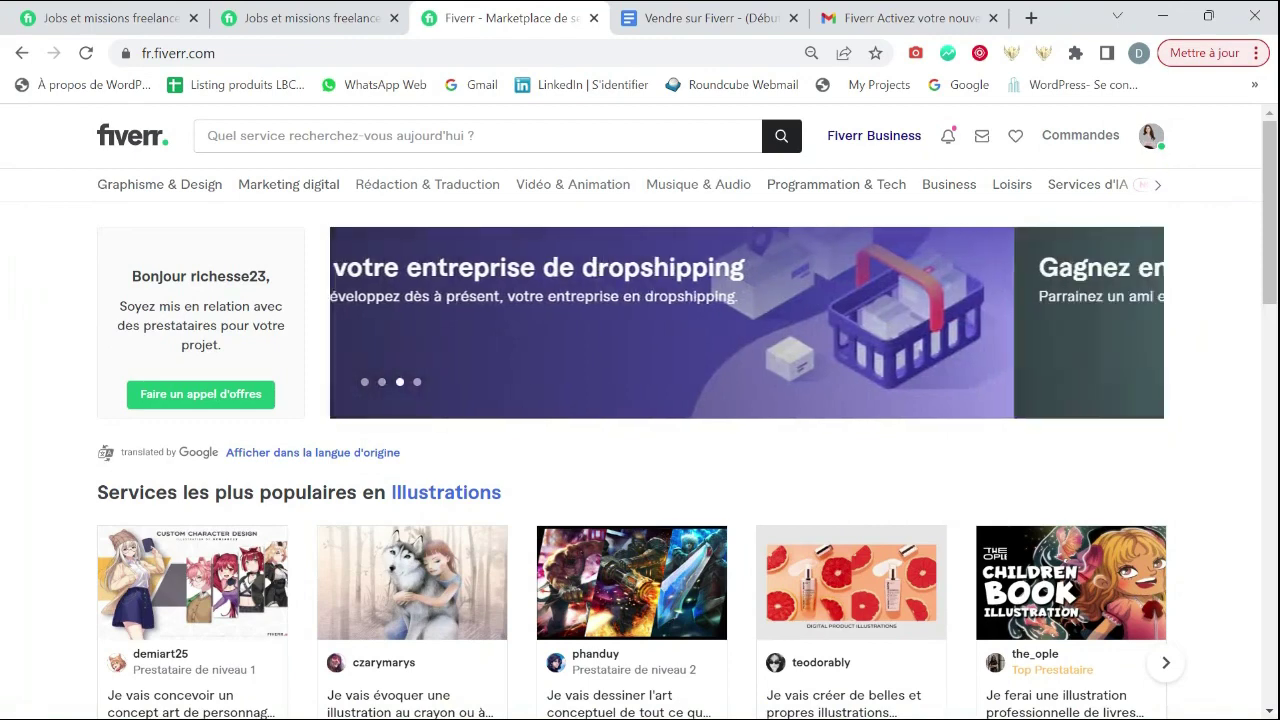
left_click(1150, 140)
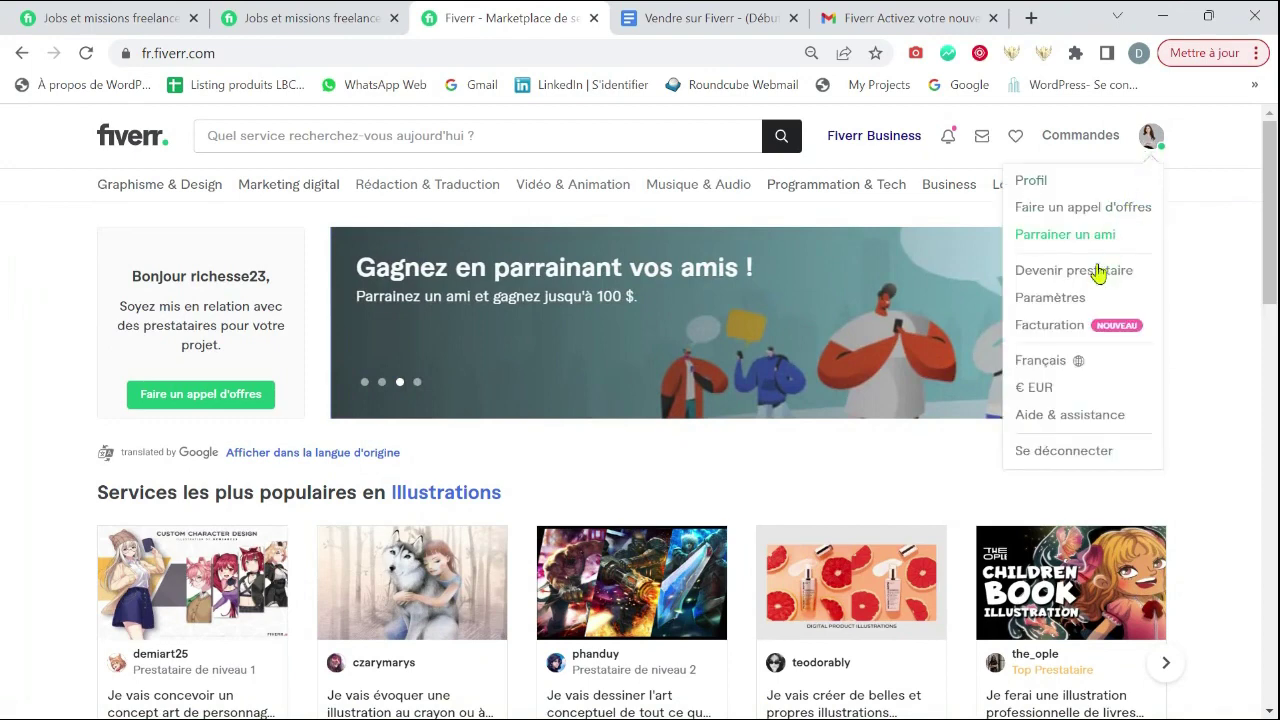
left_click(1068, 274)
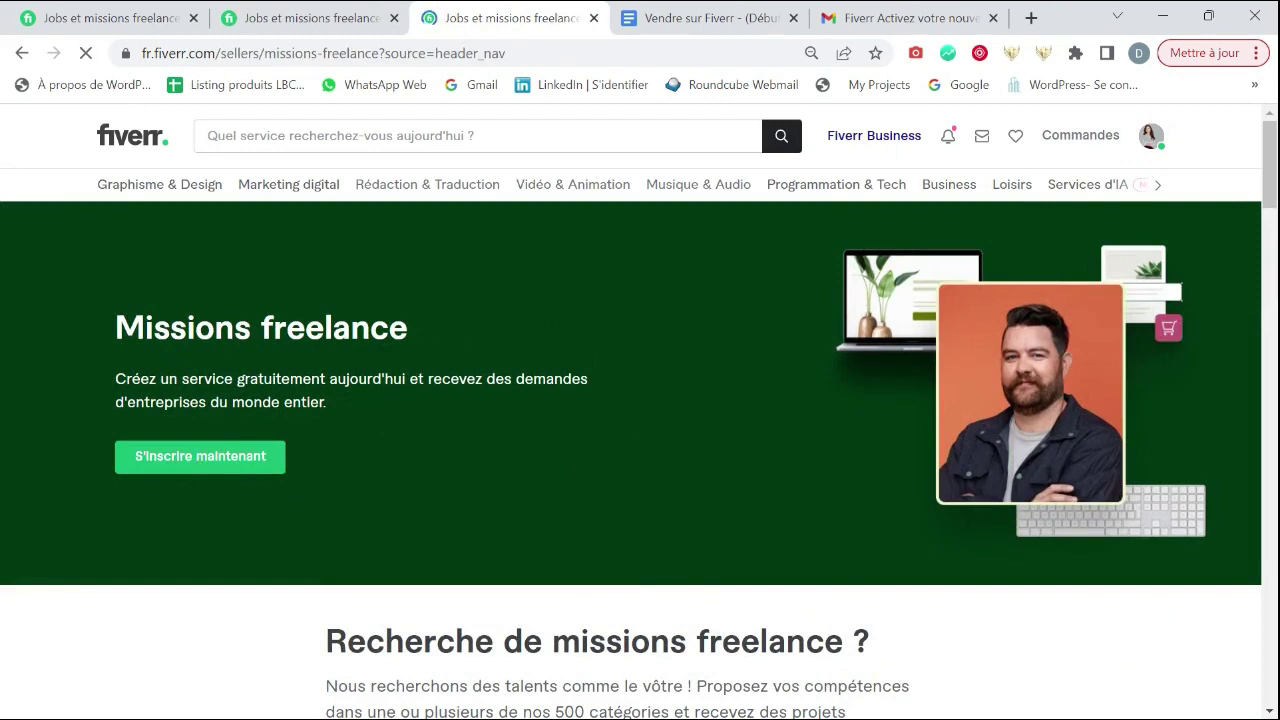
- Start seller onboarding with 'S'inscrire maintenant' and continue past the breakdown and profile-tips pages
left_click(200, 456)
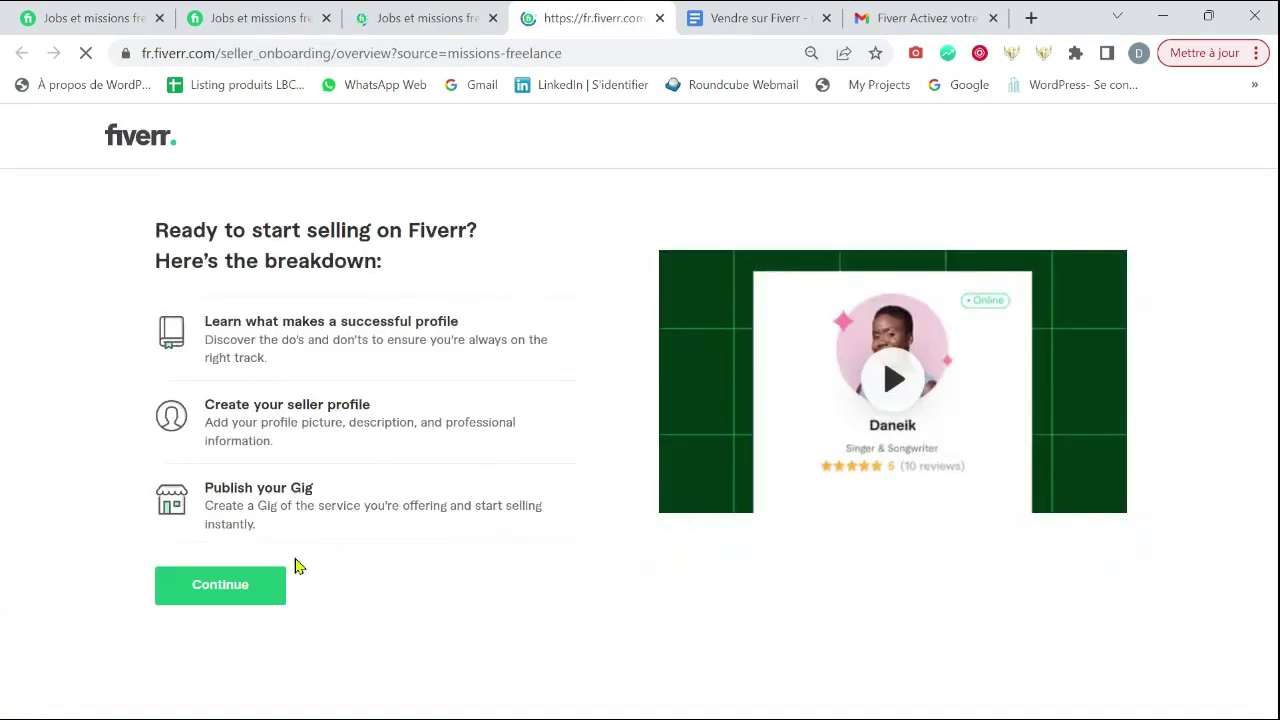
left_click(210, 600)
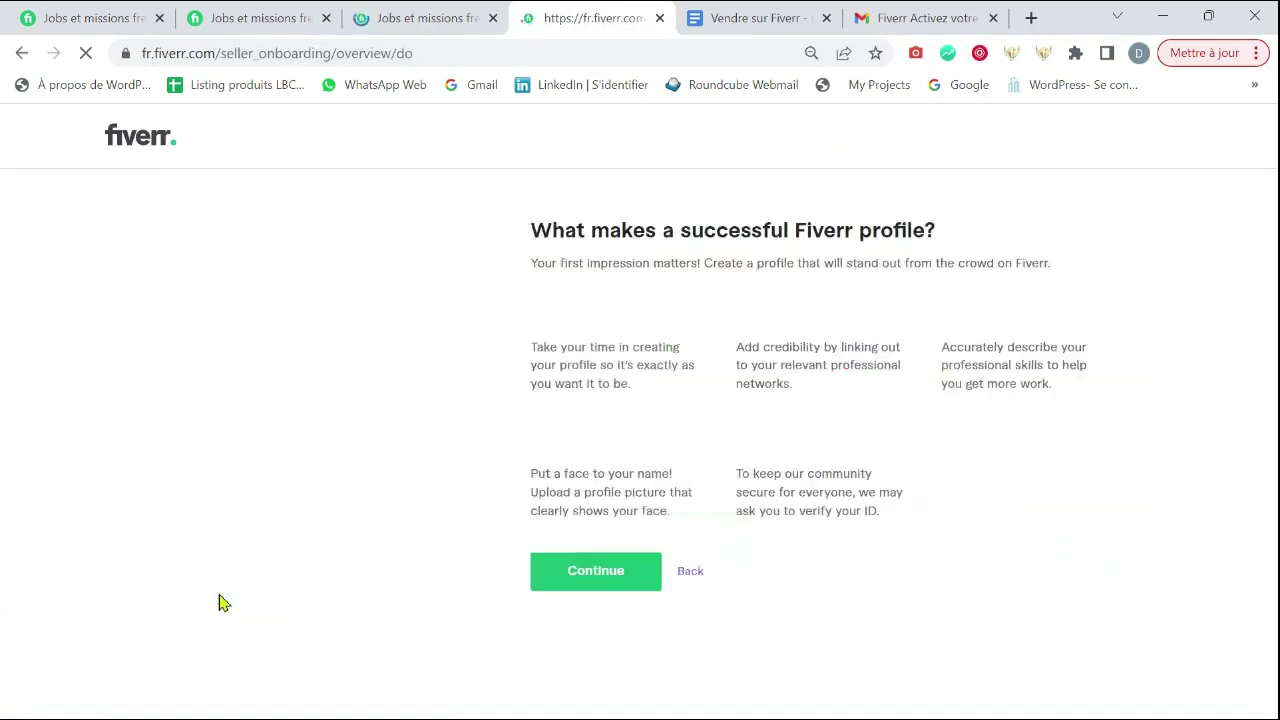
left_click(620, 585)
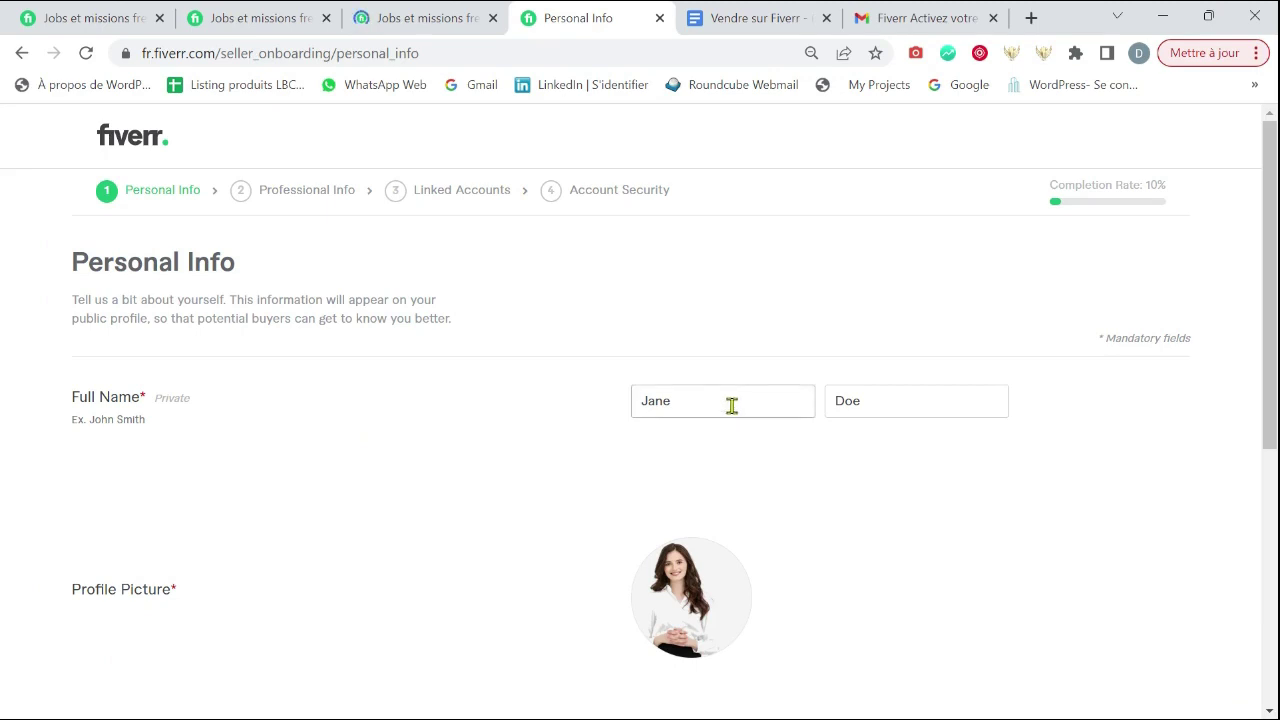
left_click(916, 396)
scroll(966, 480, "down", 5)
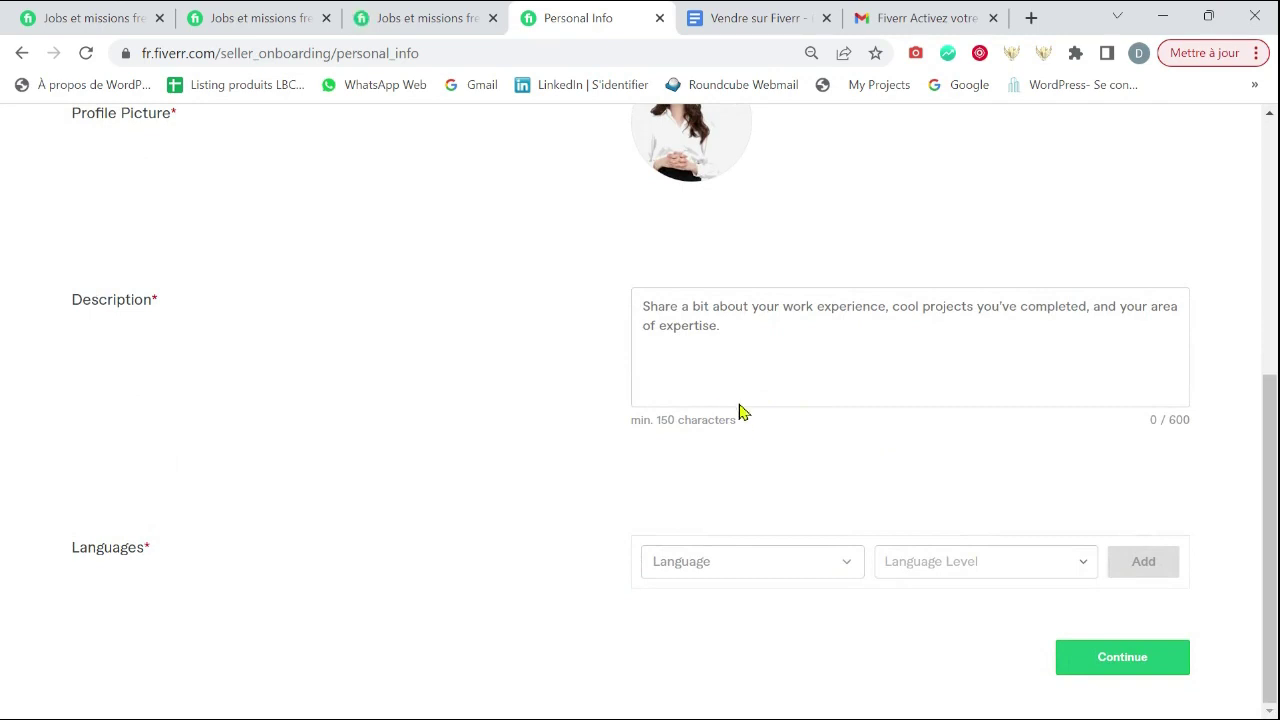
left_click(663, 326)
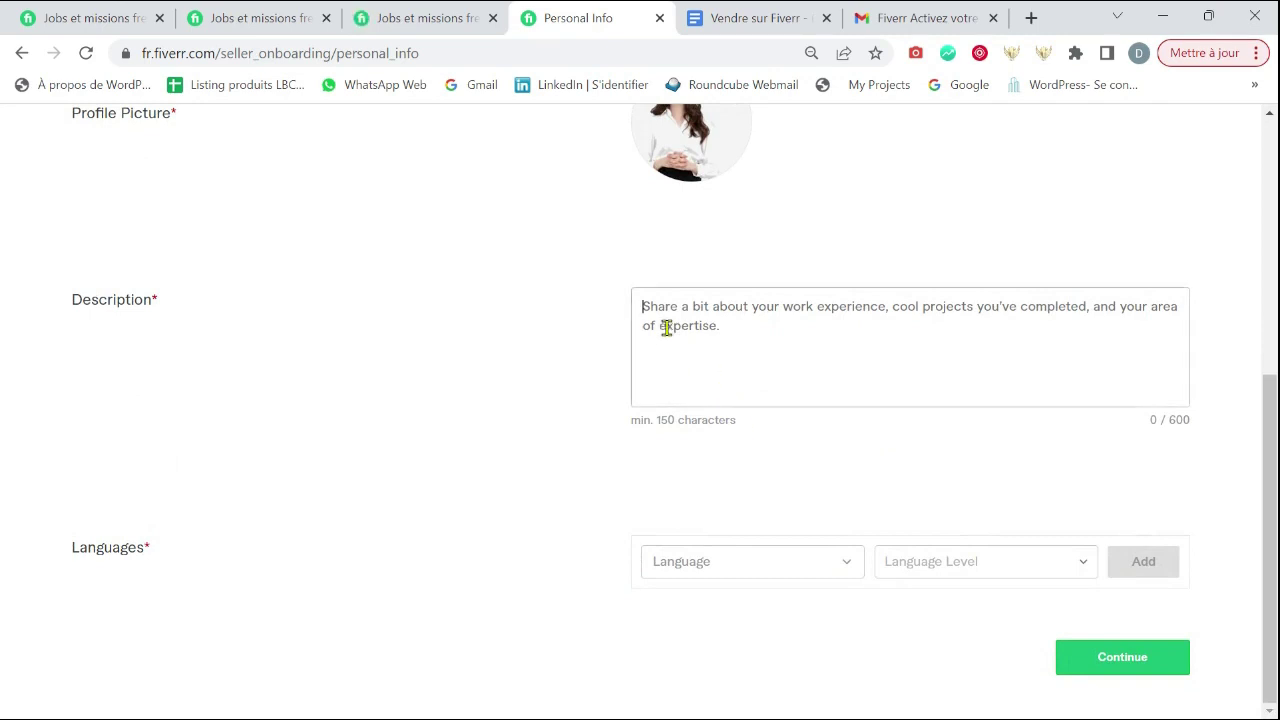
type("Bonjour, bienvenue sur mon profil sur Fiverr !  Je suis un/une jeune informaticien(ne) basé au Togo. Je suis un bon concepteur de logos, images et vidéos 3D, et autre conception sur Word et PDF. Durant mon temps libre, j'aime visiter les villes et villages de mon pays, jouer au foot/faire du shopping  N'hésitez pas à me contacter si besoin, réponse rapide garantie ! A bientôt.")
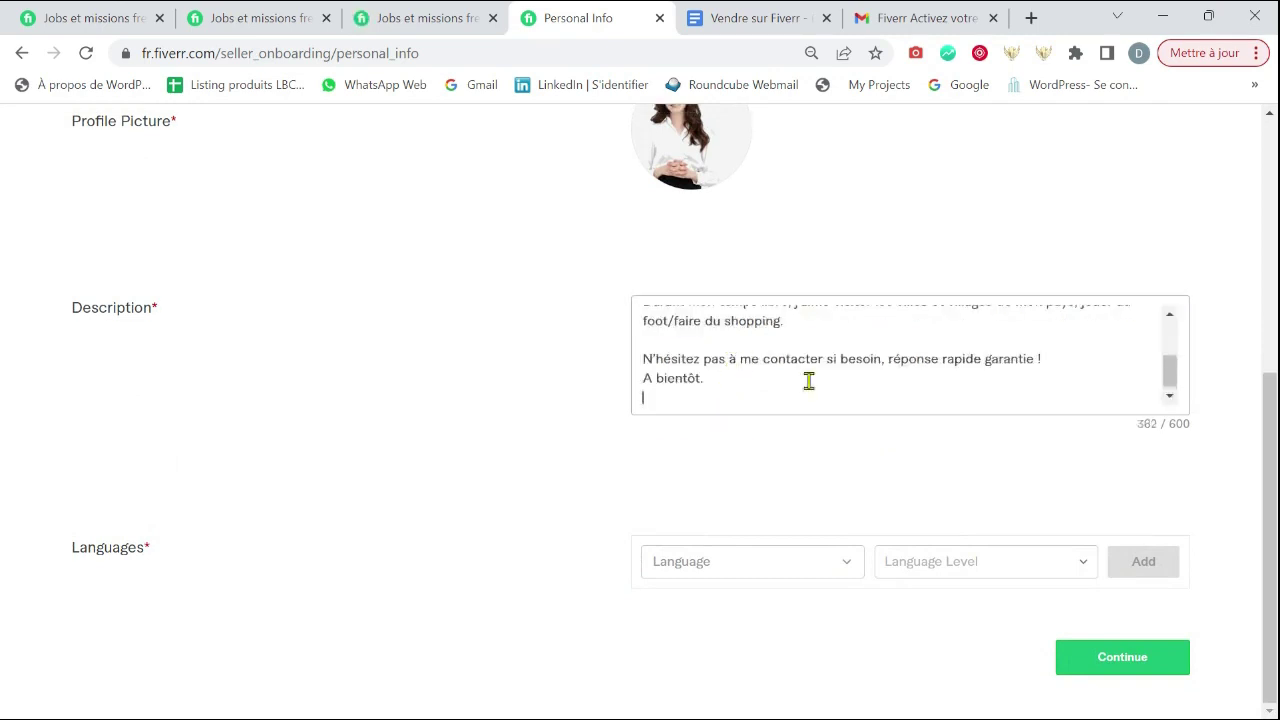
scroll(1060, 380, "up", 3)
scroll(1171, 349, "up", 1)
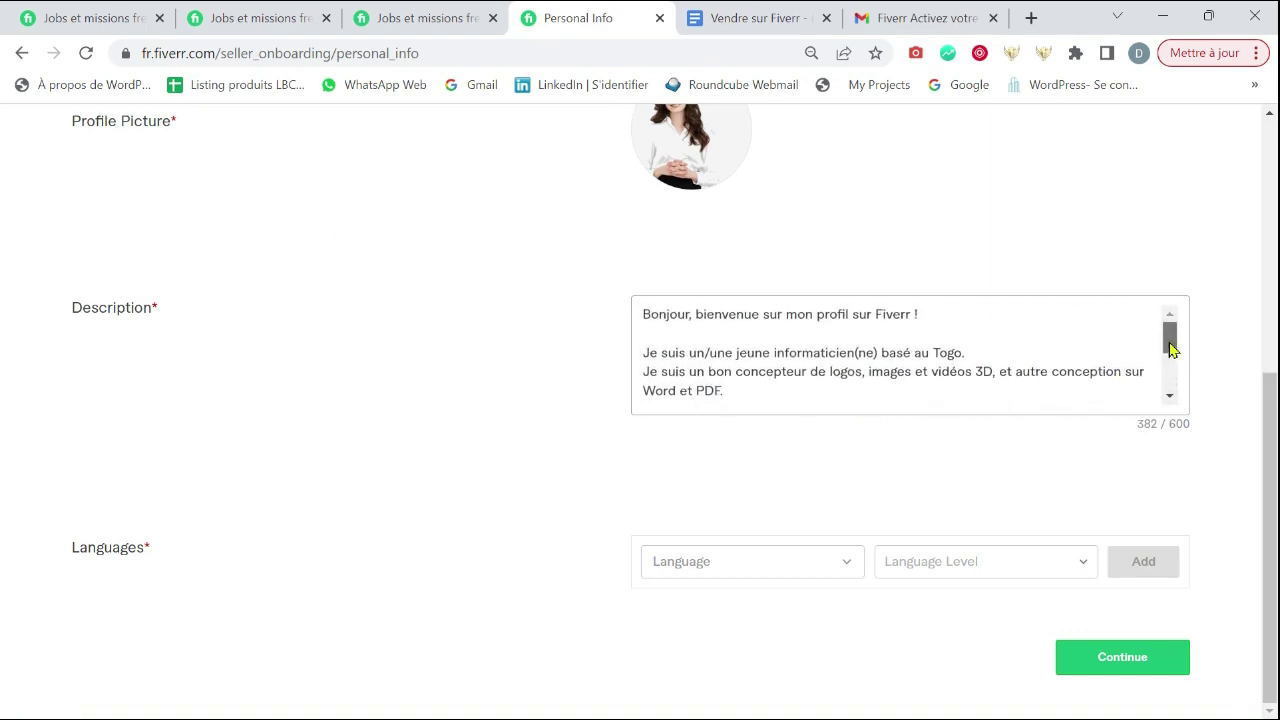
left_click_drag(1175, 358, 1175, 364)
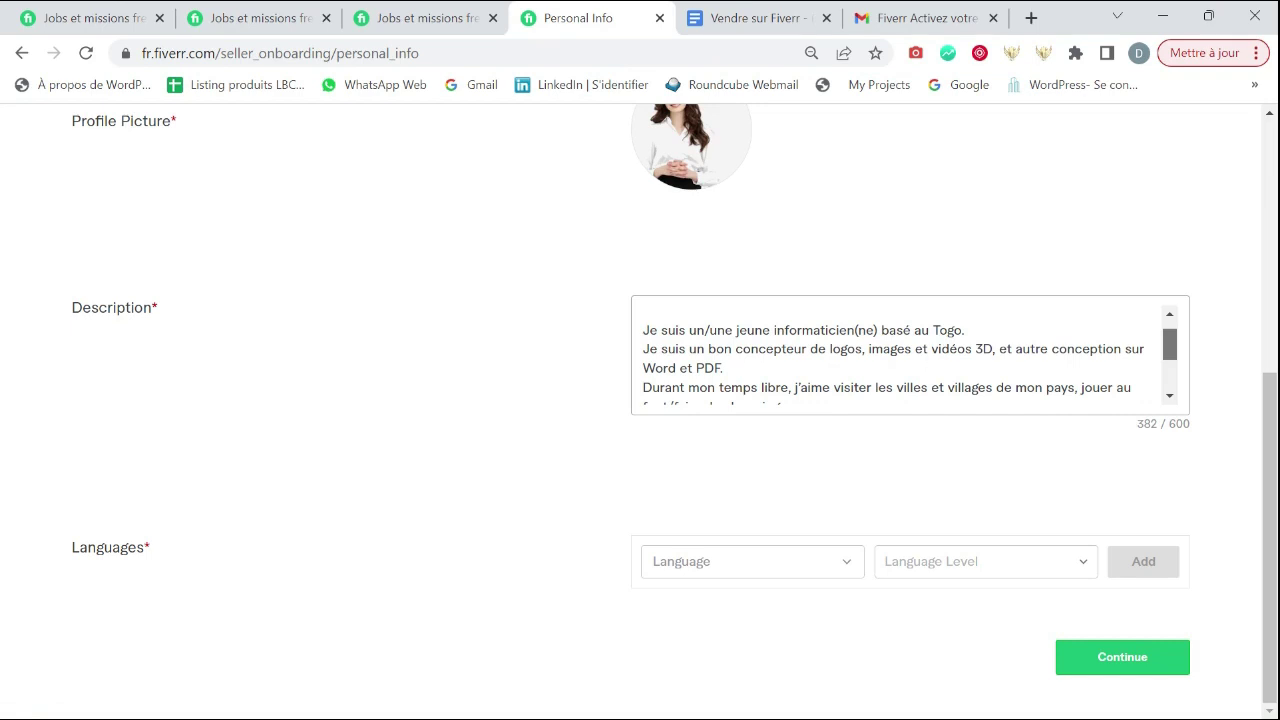
left_click_drag(1178, 360, 1178, 378)
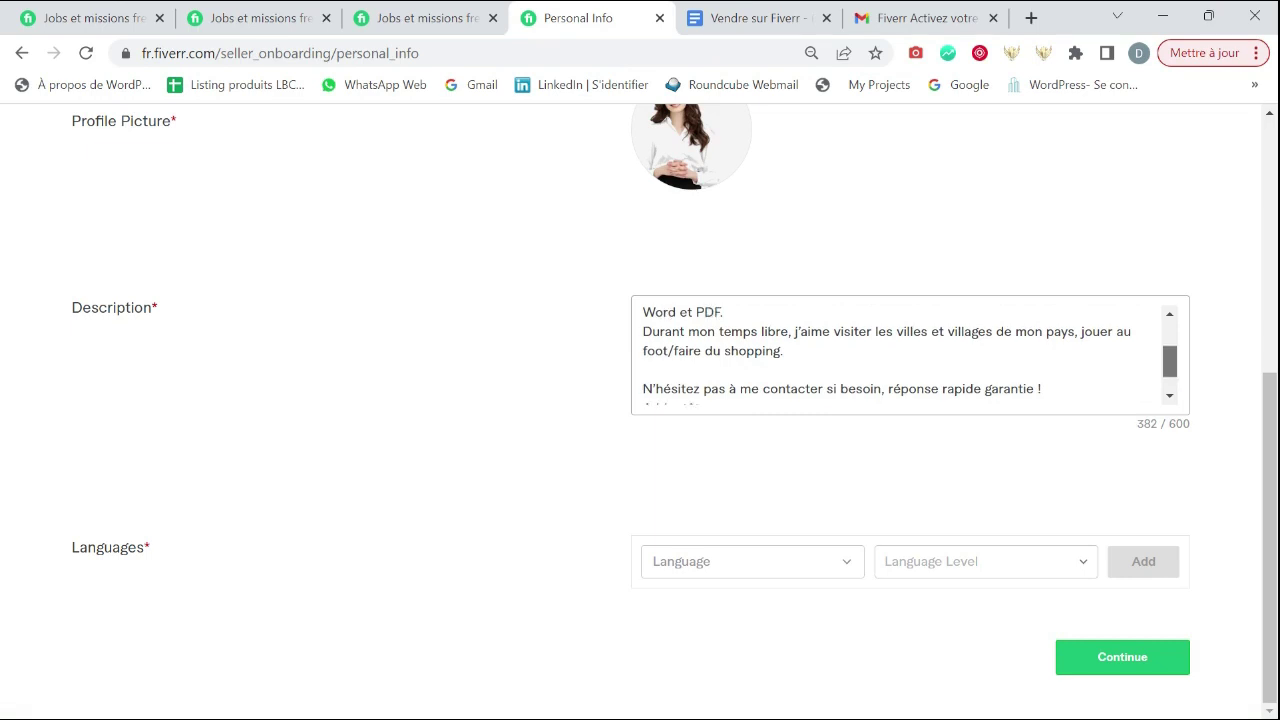
scroll(910, 355, "down", 1)
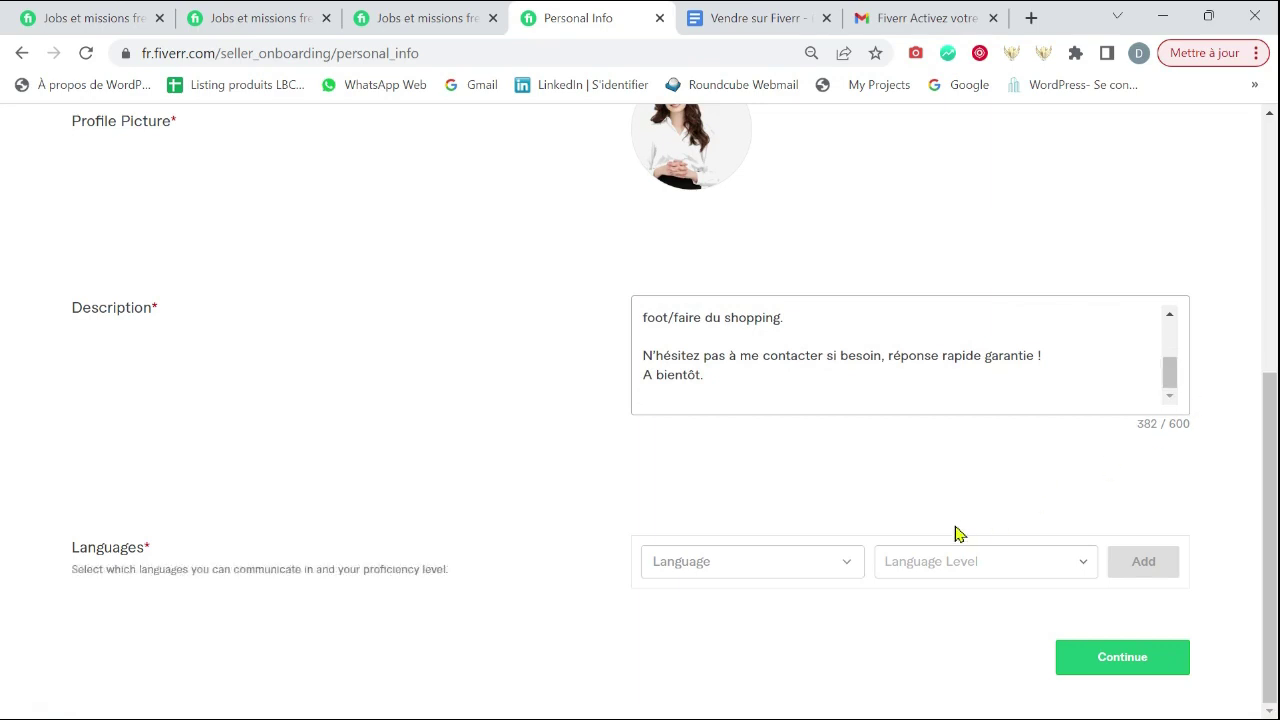
- Add French at Native/Bilingual level to the Languages list
left_click(843, 571)
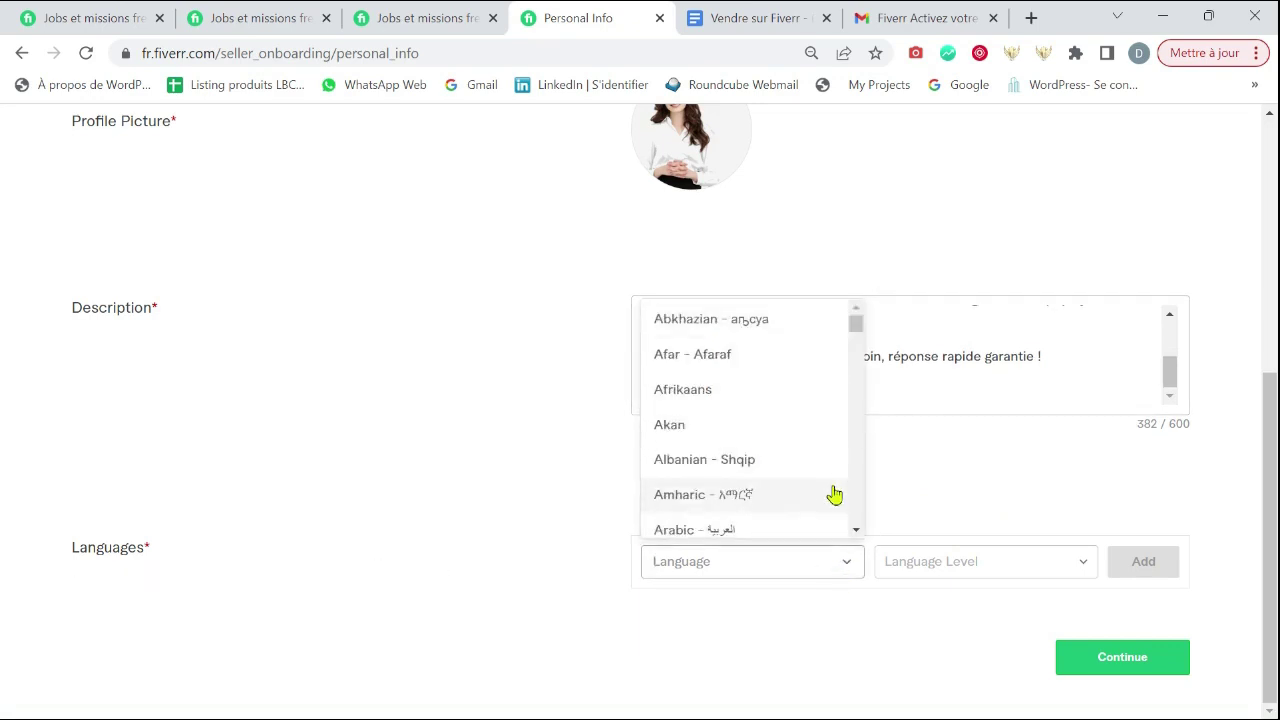
type("FRANCAIS")
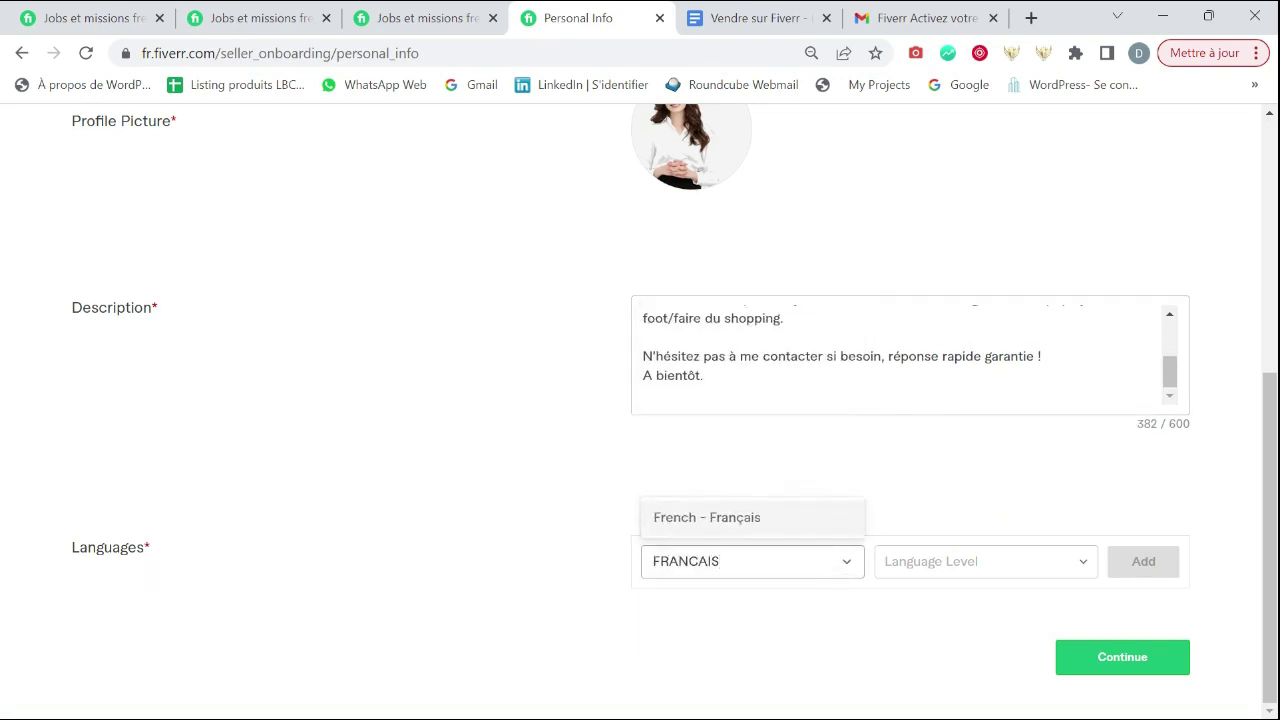
left_click(810, 521)
left_click(983, 572)
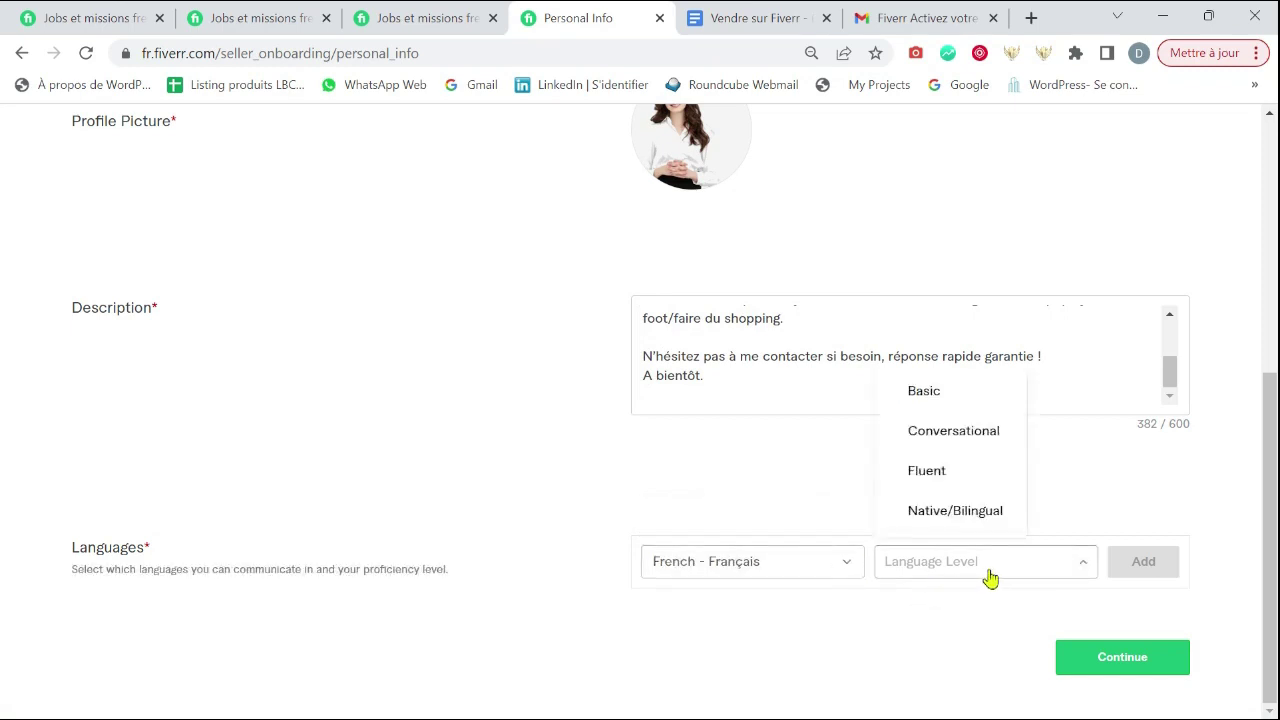
left_click(960, 514)
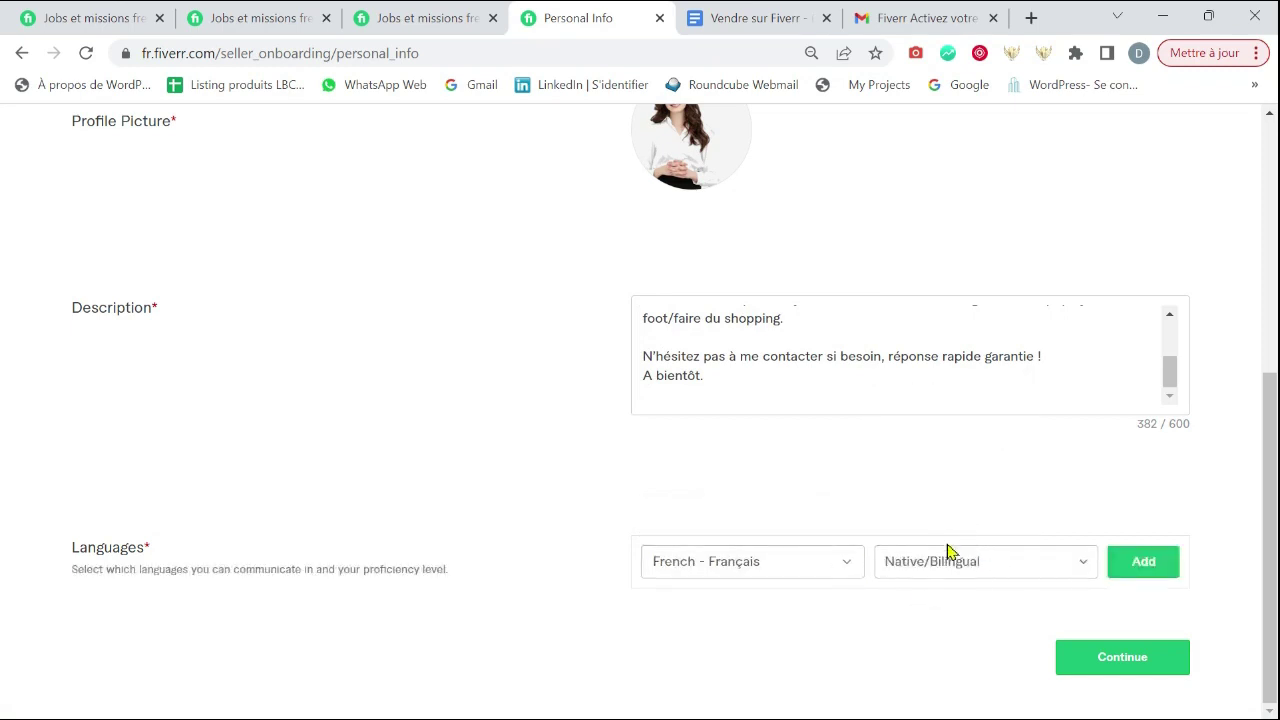
left_click(1141, 566)
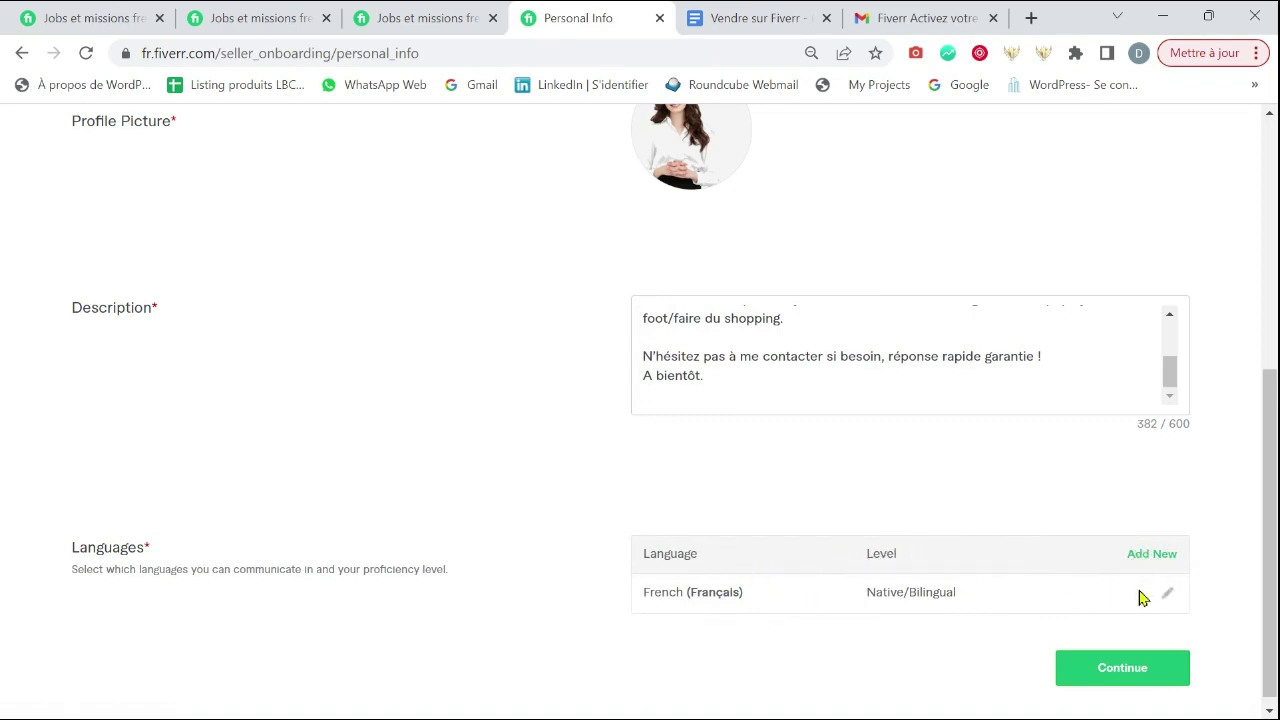
- Add English at Native/Bilingual level, then continue to the Professional Info step
left_click(1157, 560)
scroll(1020, 557, "down", 1)
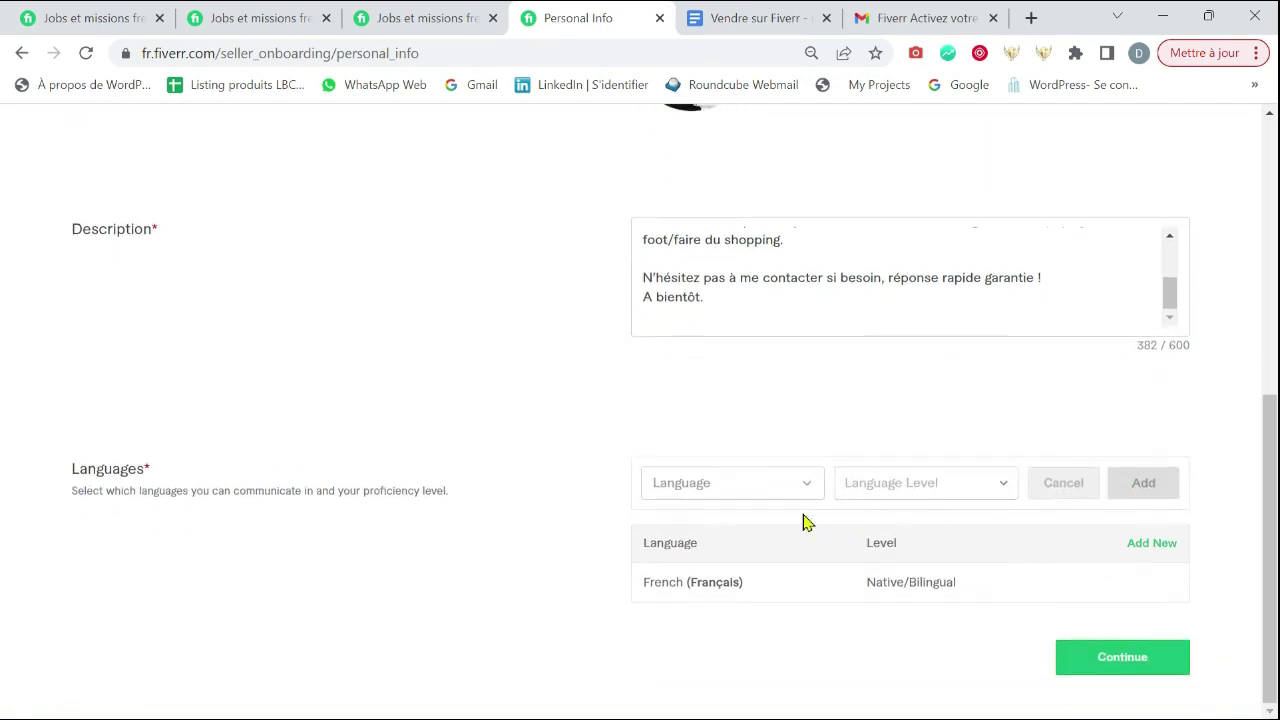
left_click(742, 490)
type("ENGLIS")
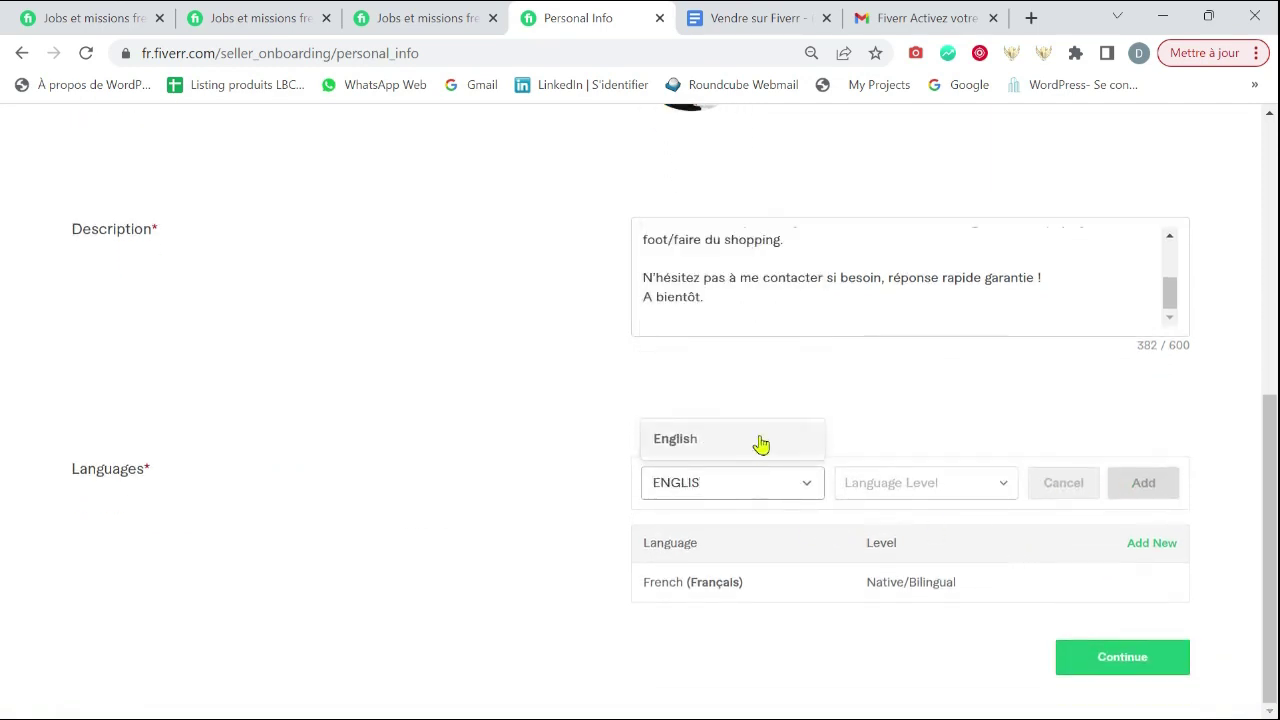
left_click(757, 440)
left_click(929, 490)
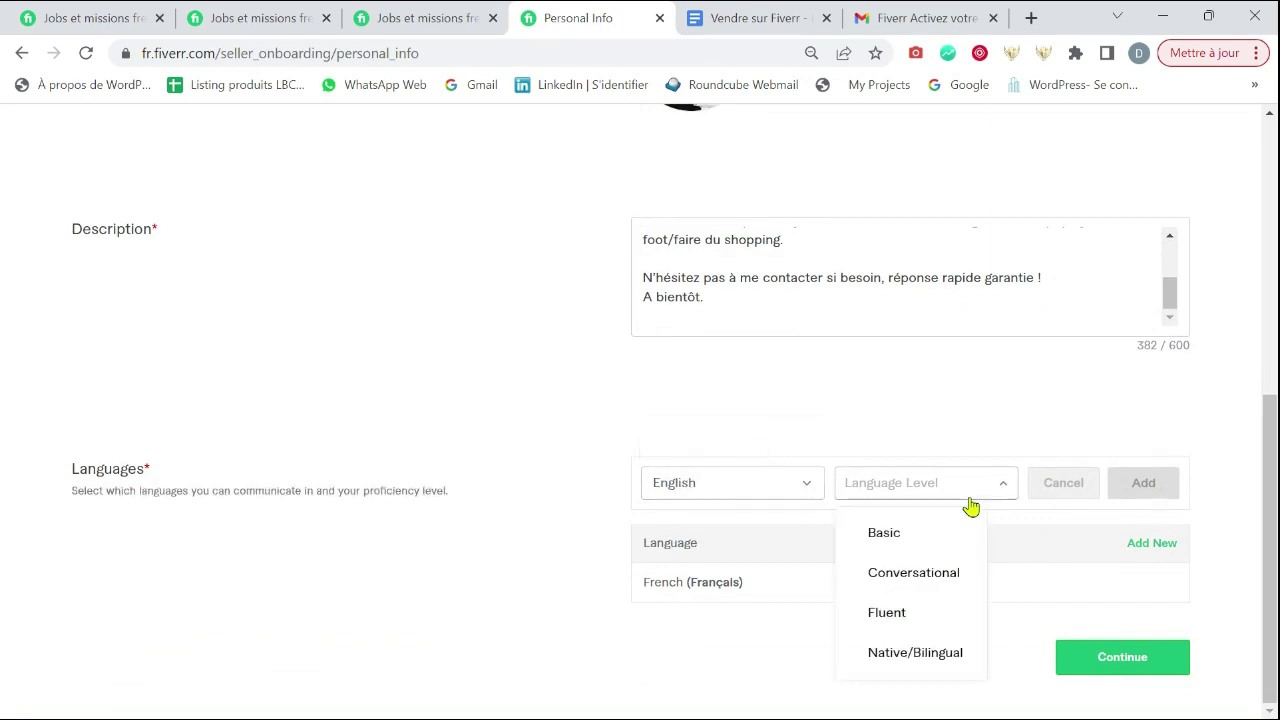
left_click(958, 656)
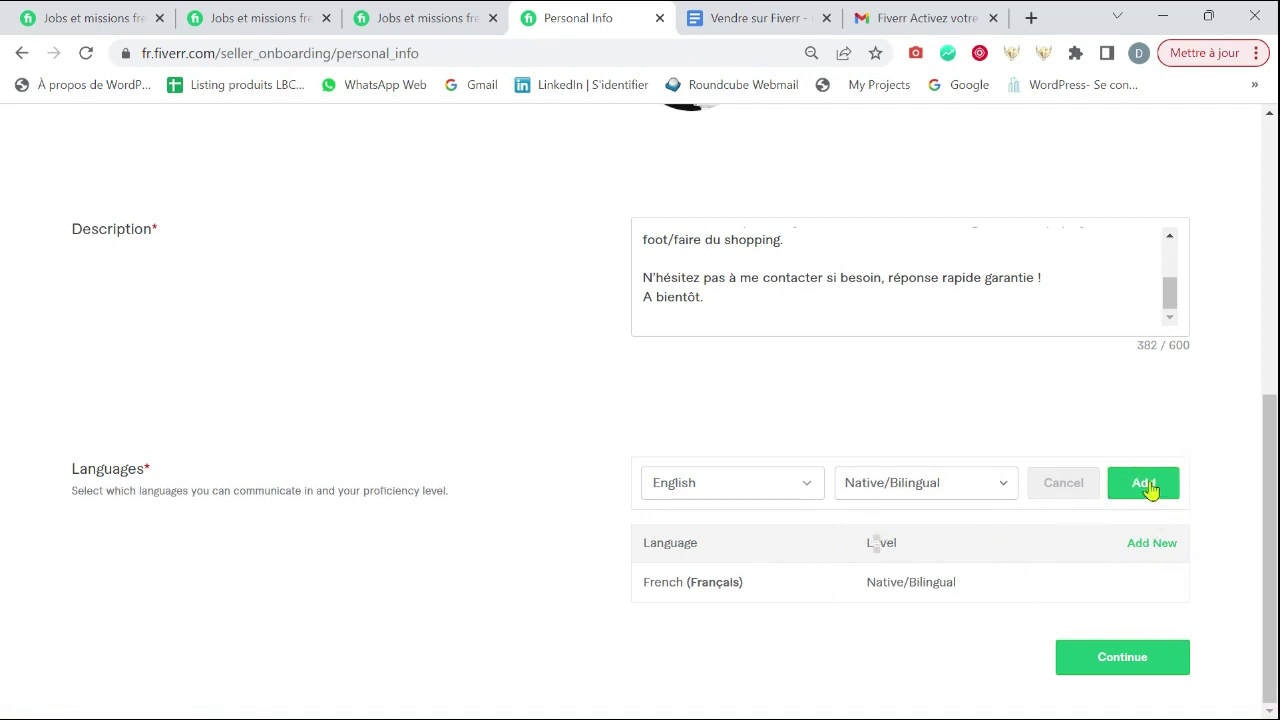
left_click(1128, 668)
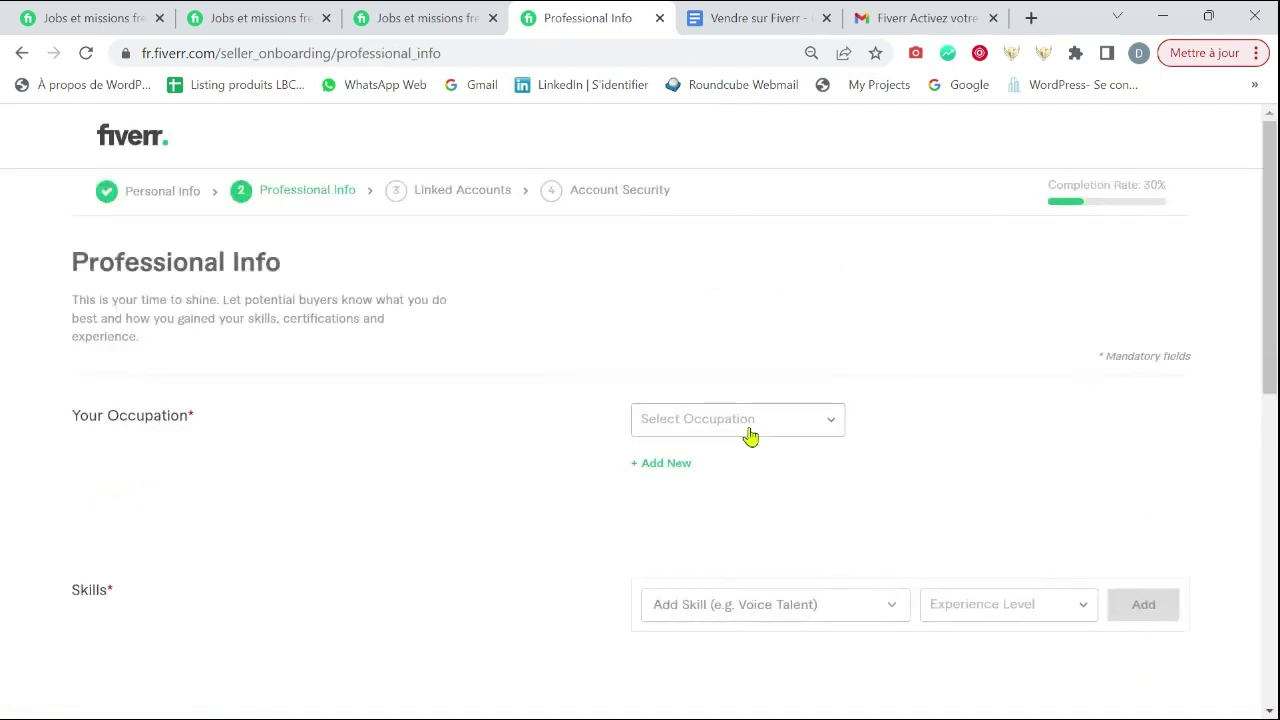
- Set the occupation to Digital Marketing and tick Content Marketing and Email Marketing
left_click(750, 432)
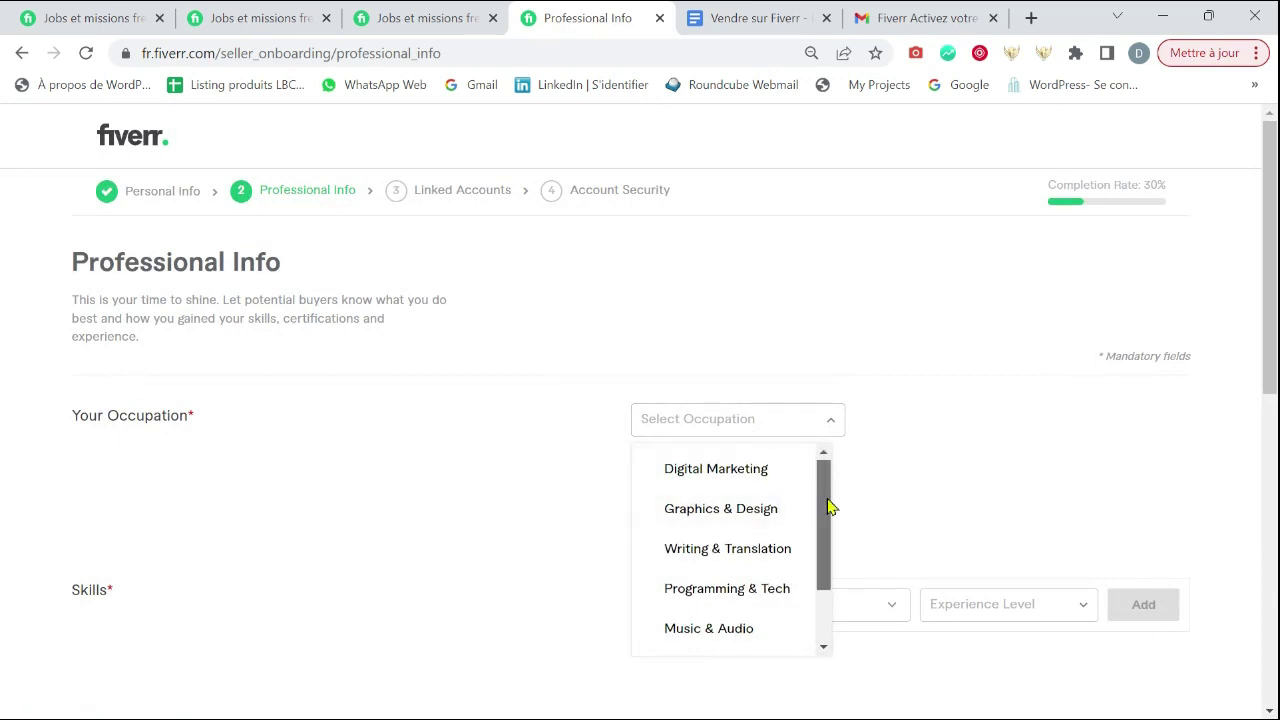
left_click(767, 469)
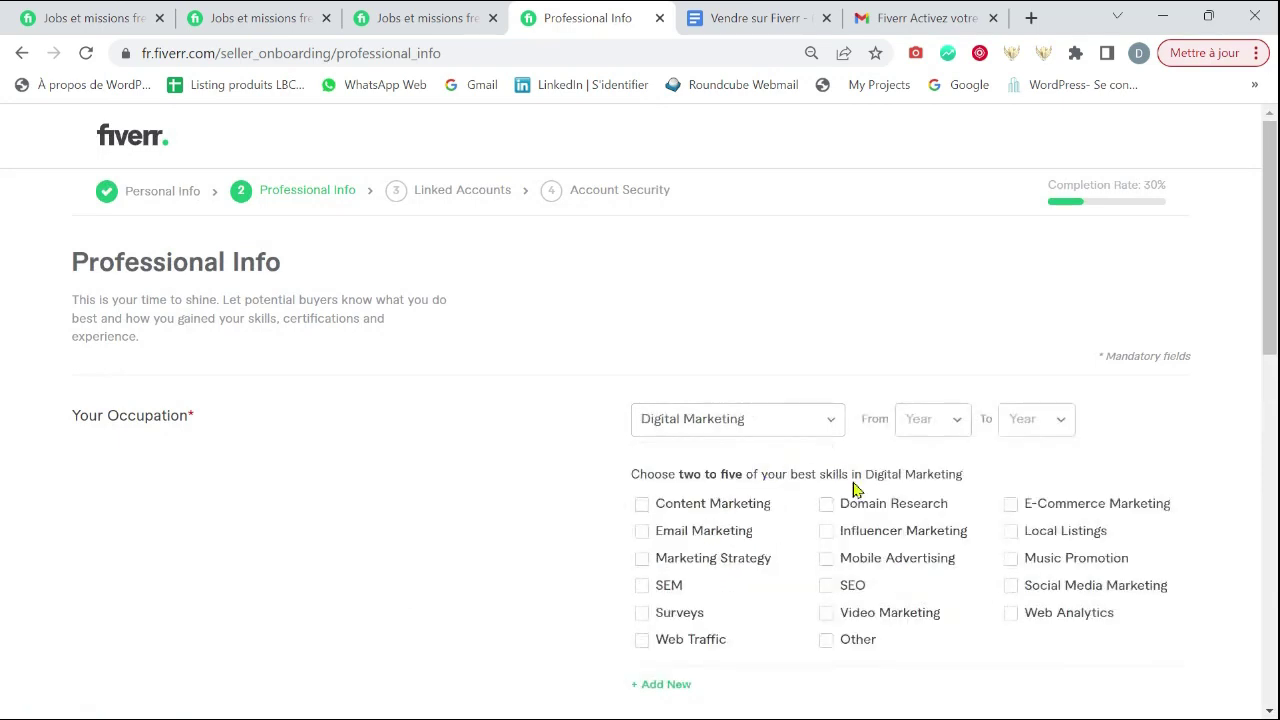
left_click(645, 505)
left_click(642, 531)
- Tick Influencer Marketing and Mobile Advertising as best skills
left_click(828, 532)
left_click(828, 560)
scroll(1100, 478, "down", 3)
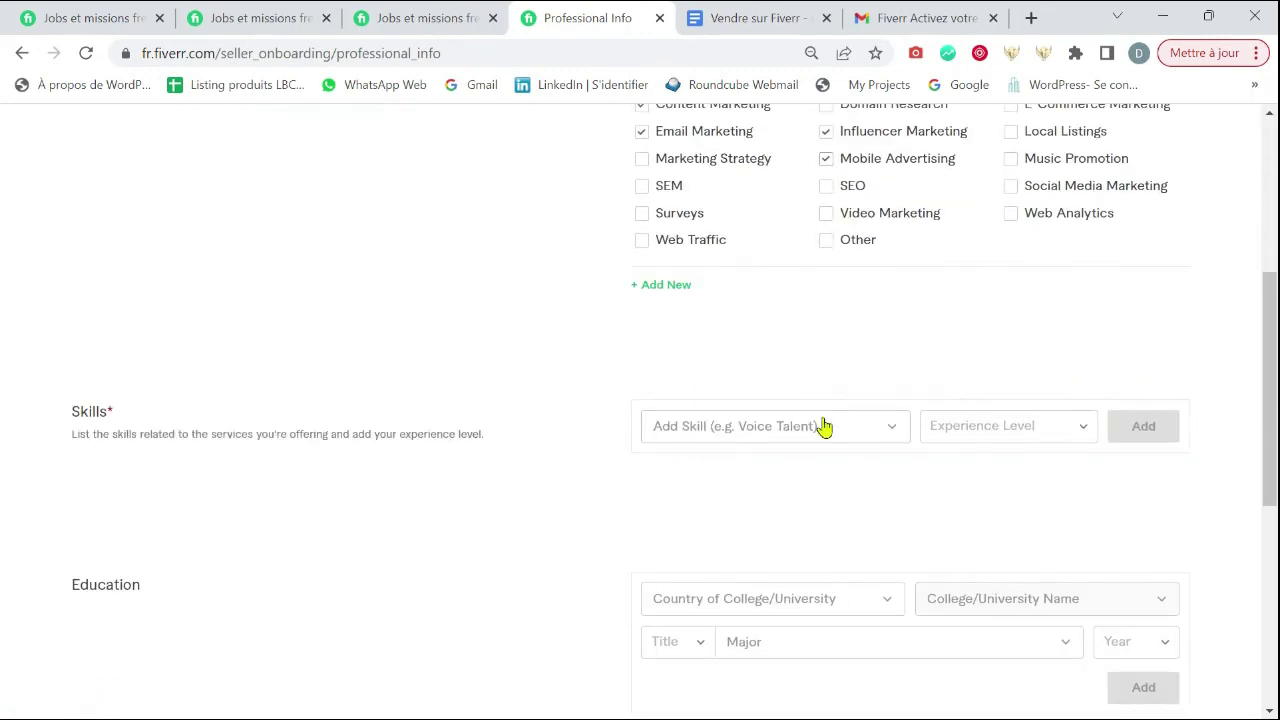
- Add Graphic to the Skills table at Beginner level
left_click(823, 427)
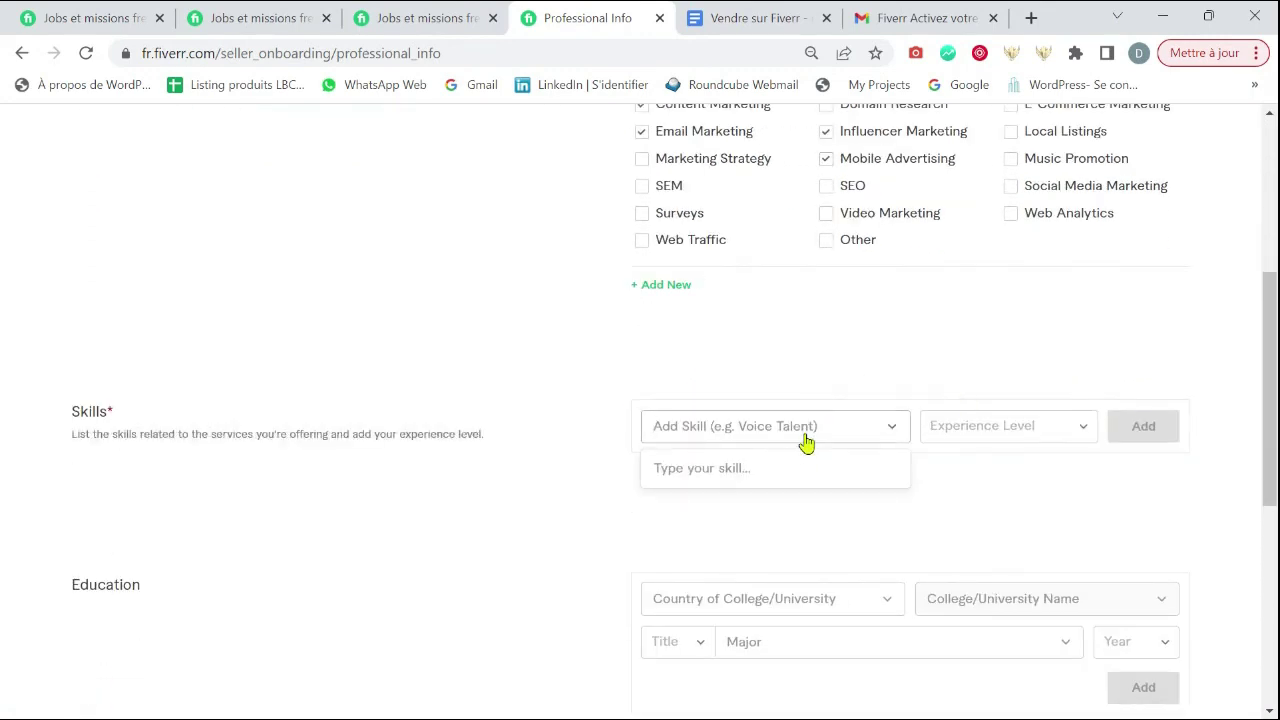
type("grap")
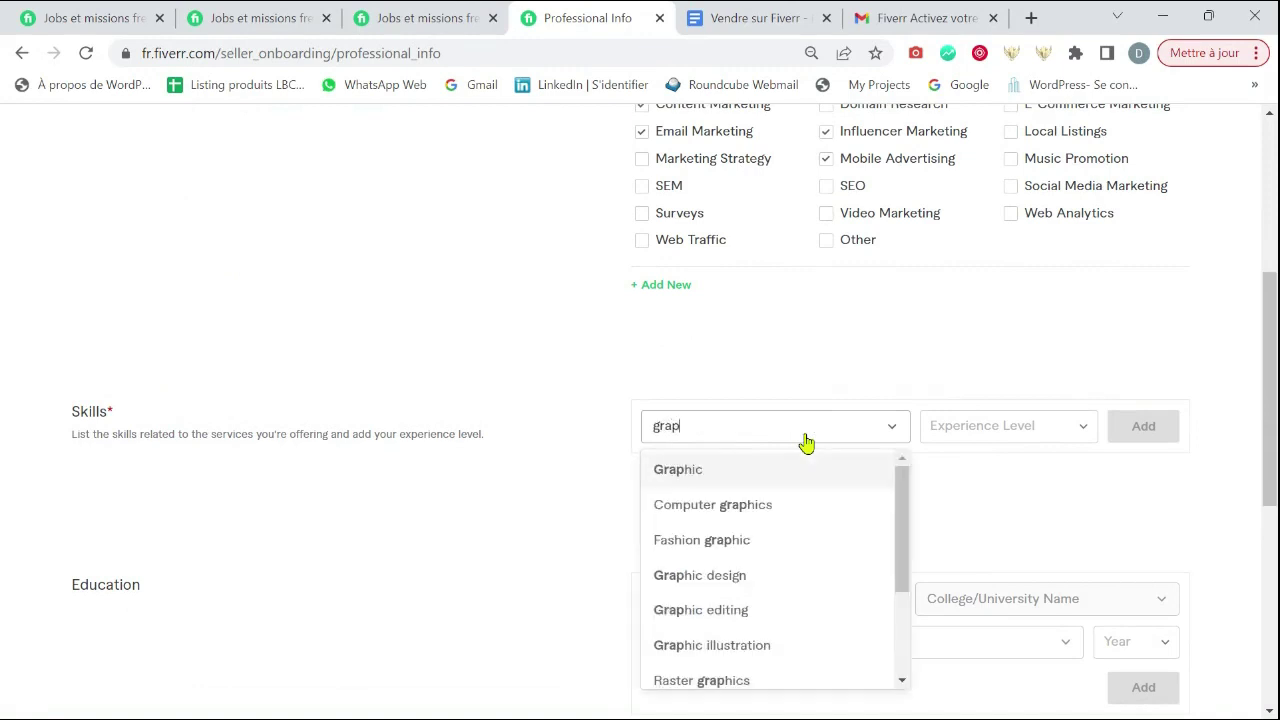
left_click(811, 469)
left_click(1060, 437)
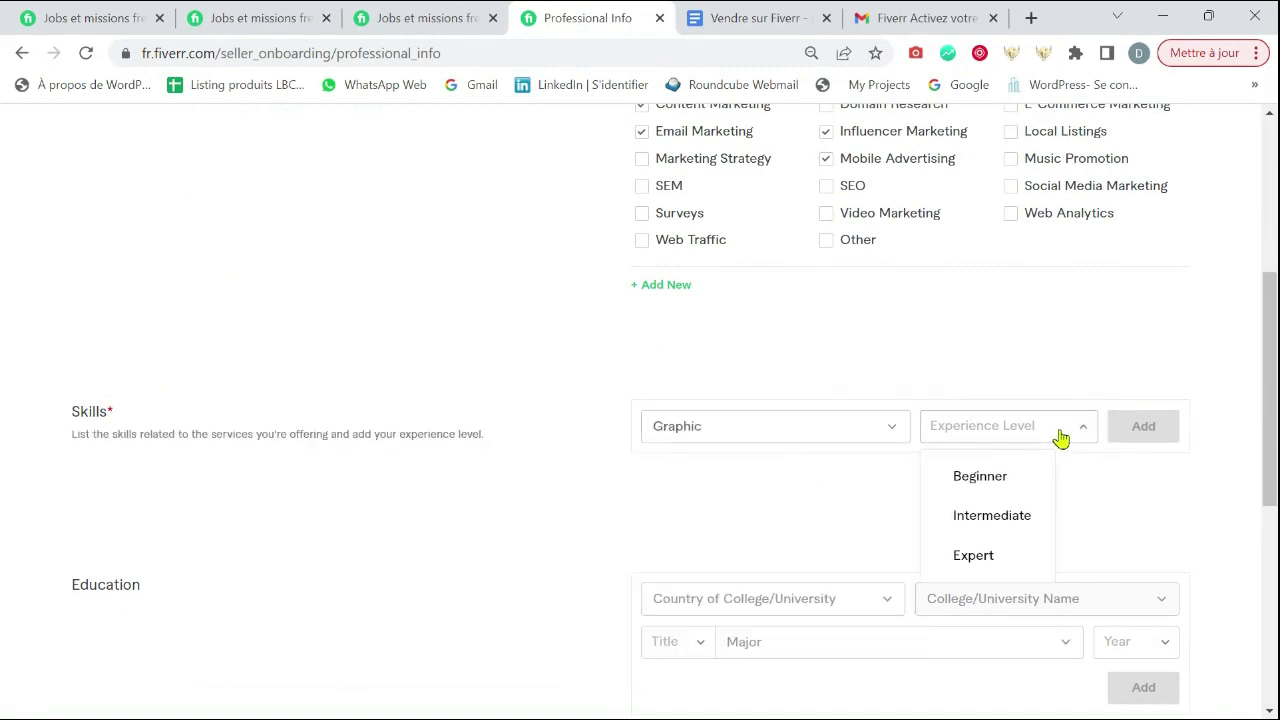
left_click(998, 480)
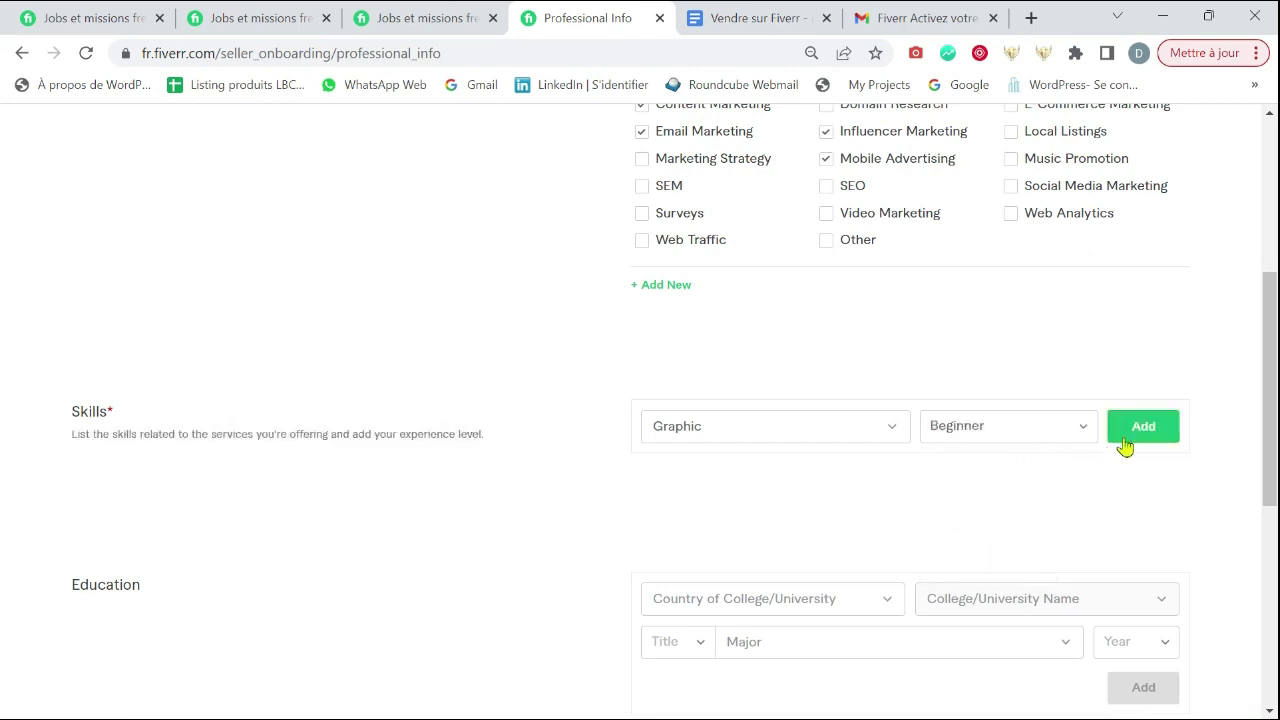
left_click(1150, 430)
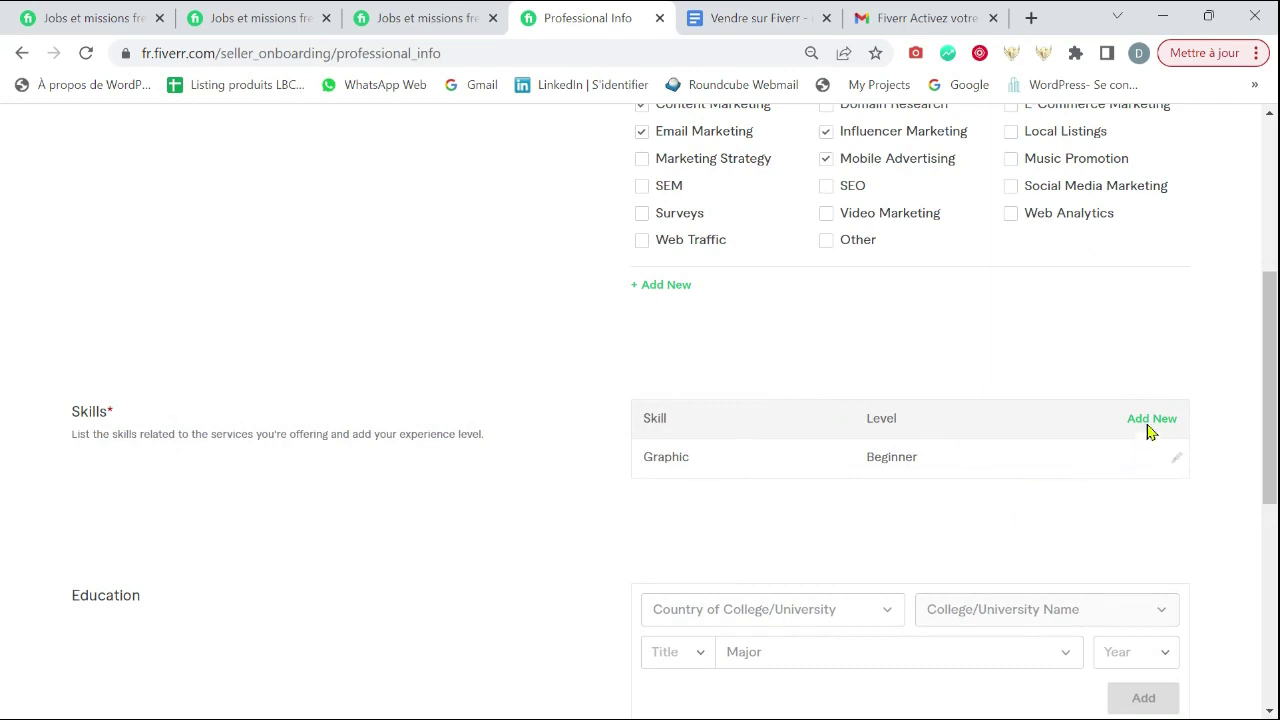
- Start a new skill row with Infographics at Beginner level
left_click(1150, 420)
left_click(689, 426)
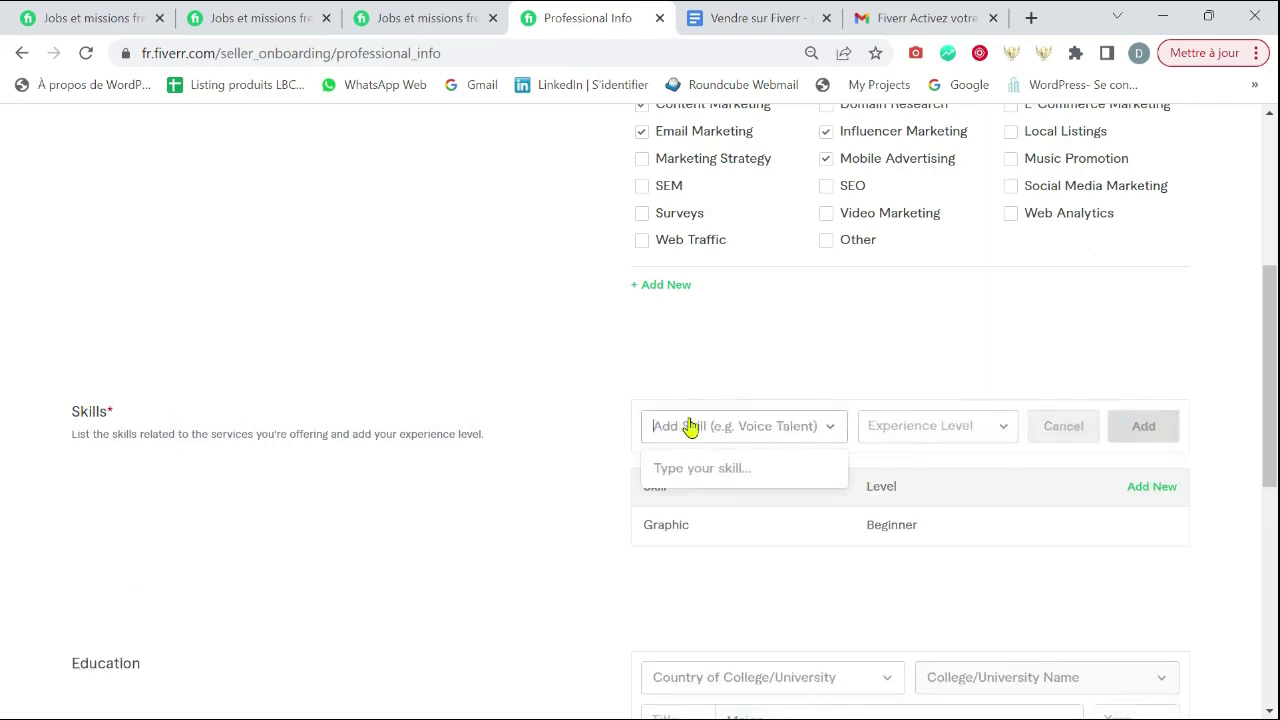
type("inf")
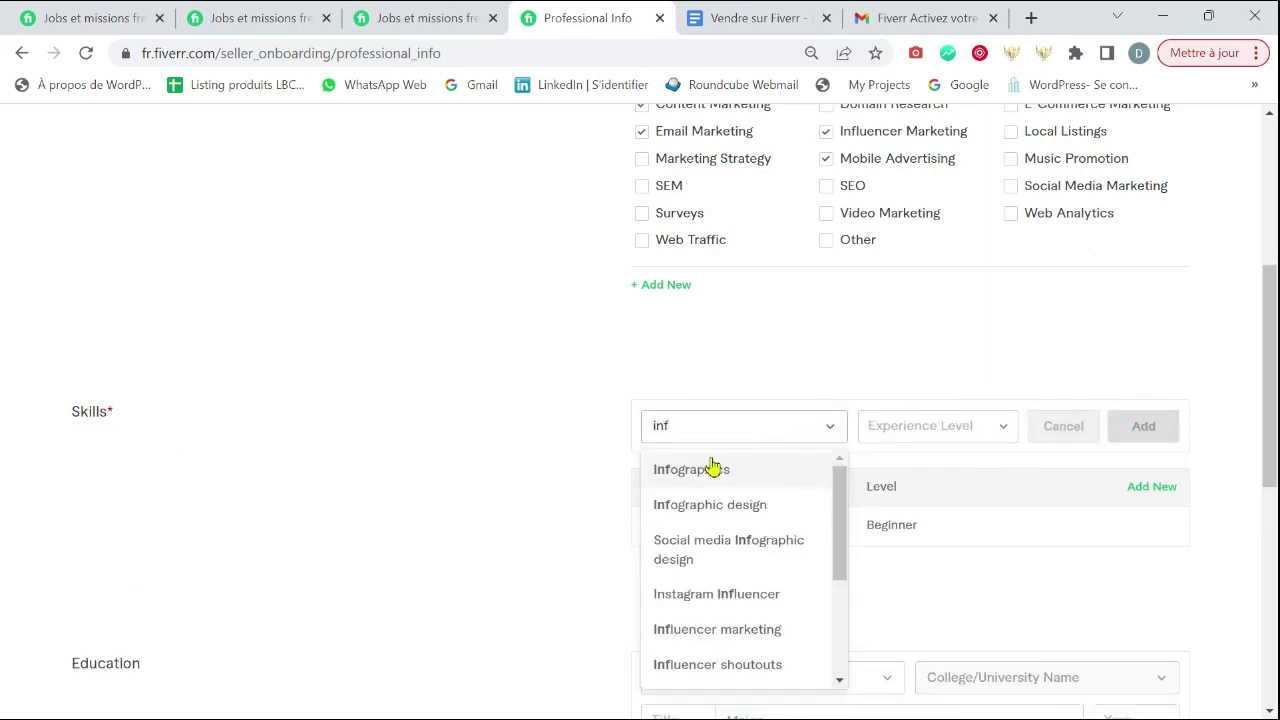
left_click(710, 468)
left_click(942, 432)
left_click(970, 474)
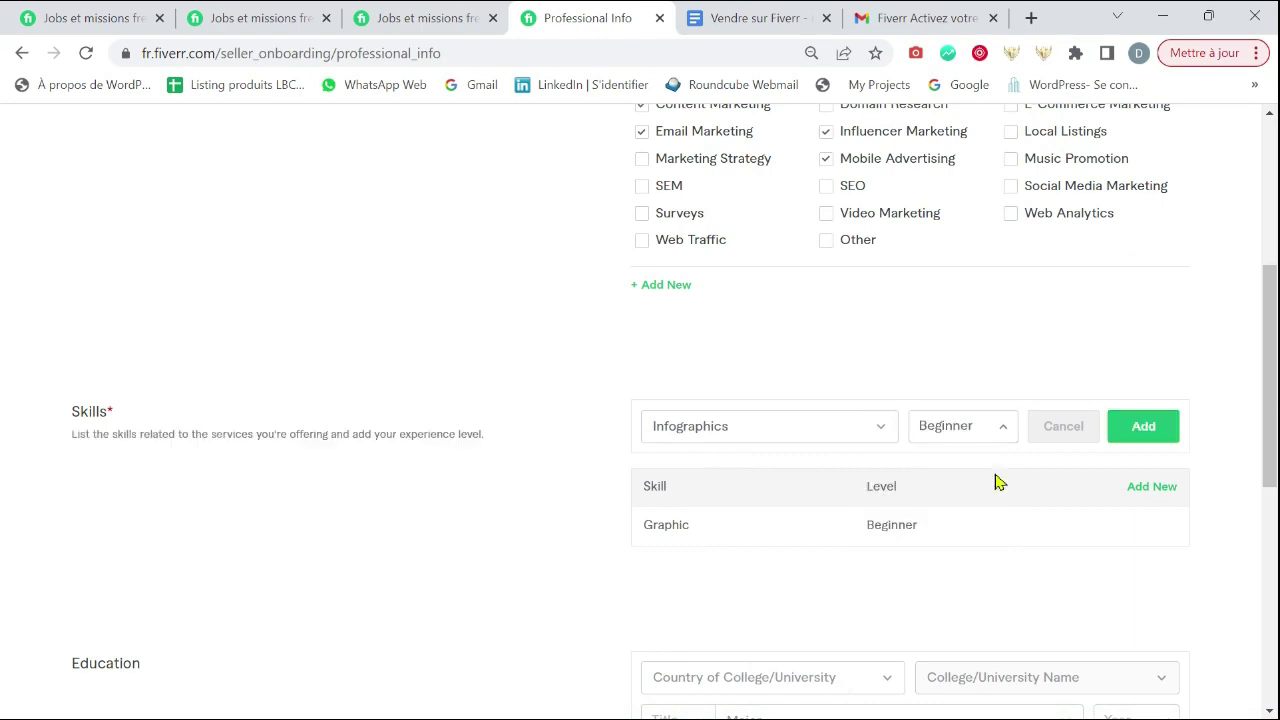
scroll(1208, 530, "down", 4)
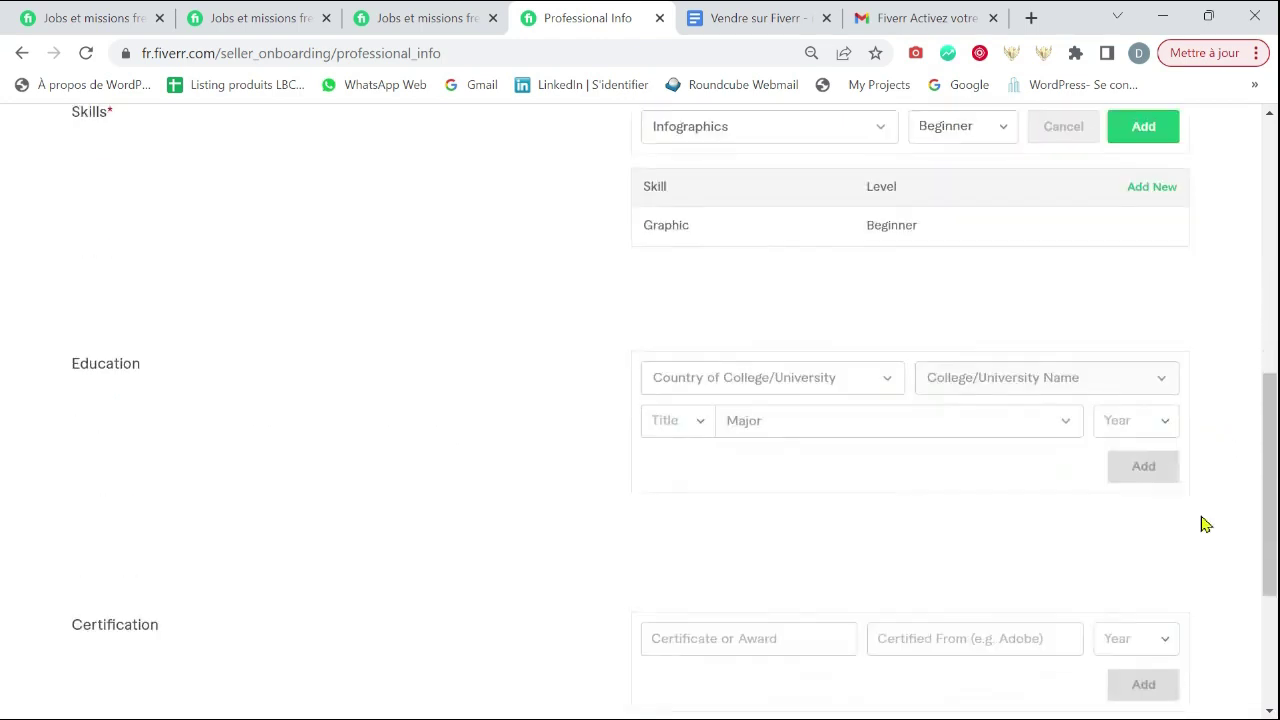
- Set the college country to France and the college to Paris Dauphine
scroll(803, 306, "up", 1)
left_click(800, 409)
scroll(802, 507, "down", 10)
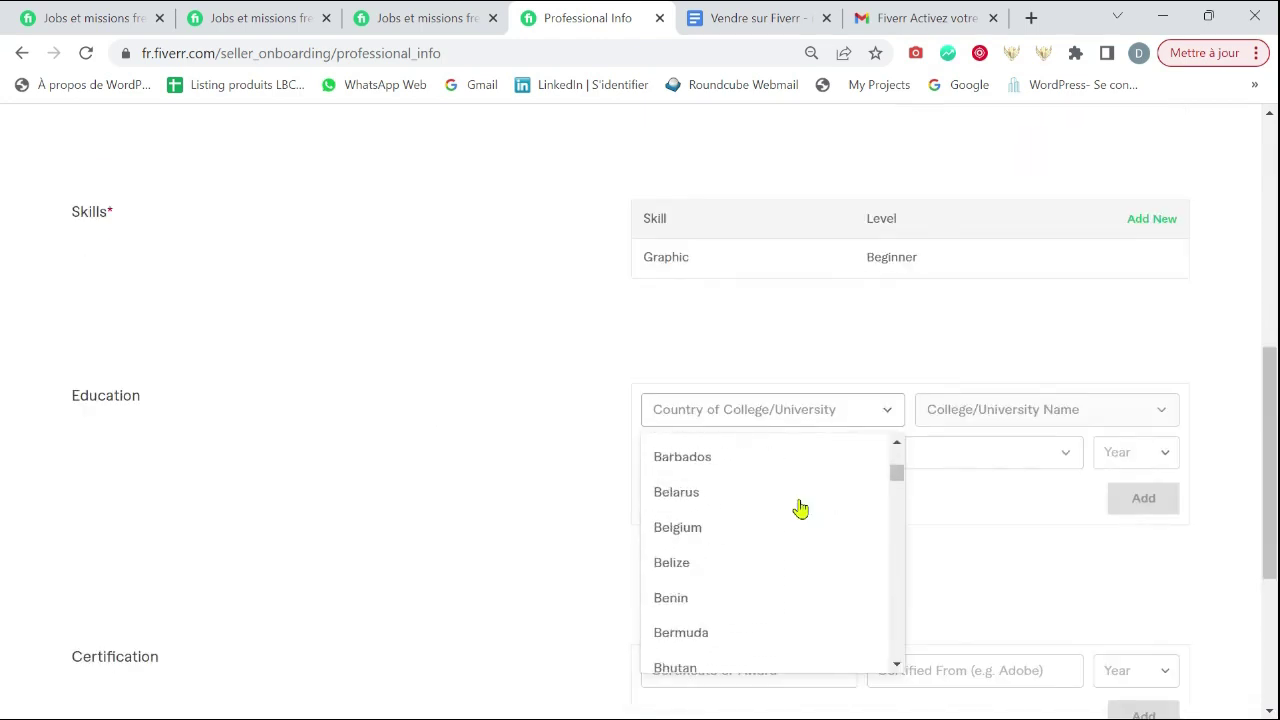
scroll(803, 505, "down", 1)
type("tog")
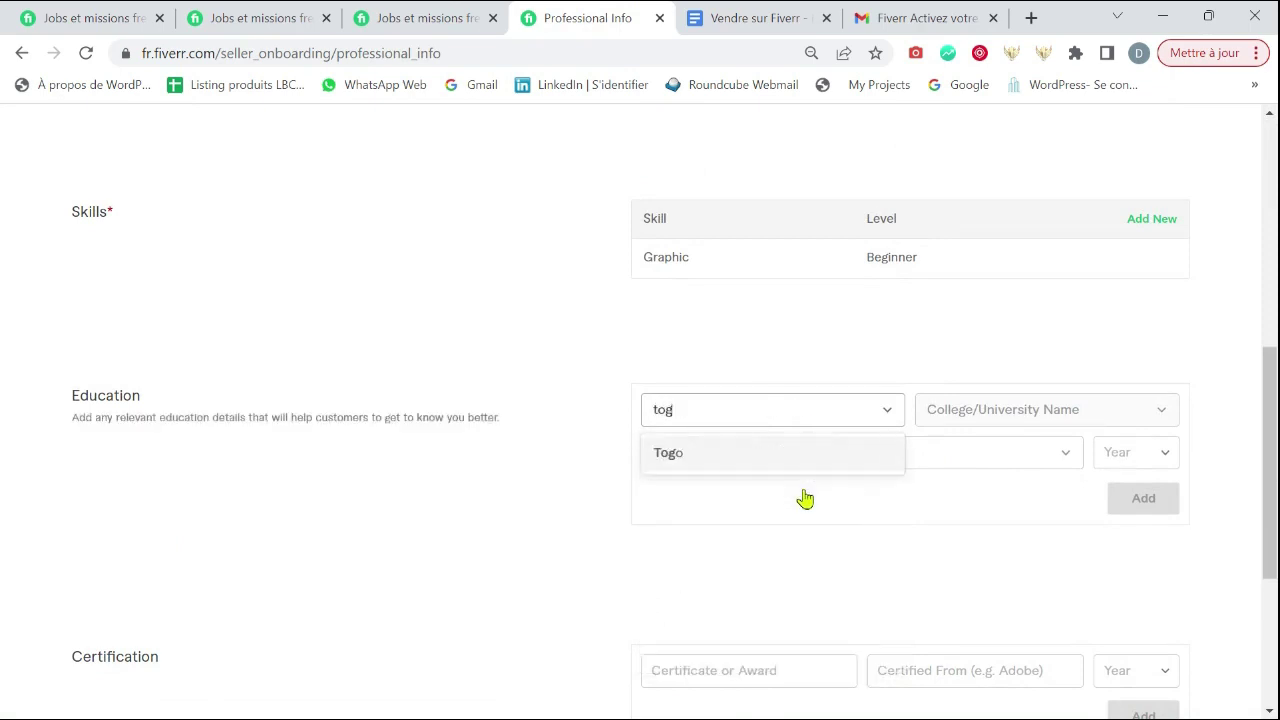
key("BackSpace")
key("BackSpace")
key("BackSpace")
type("france")
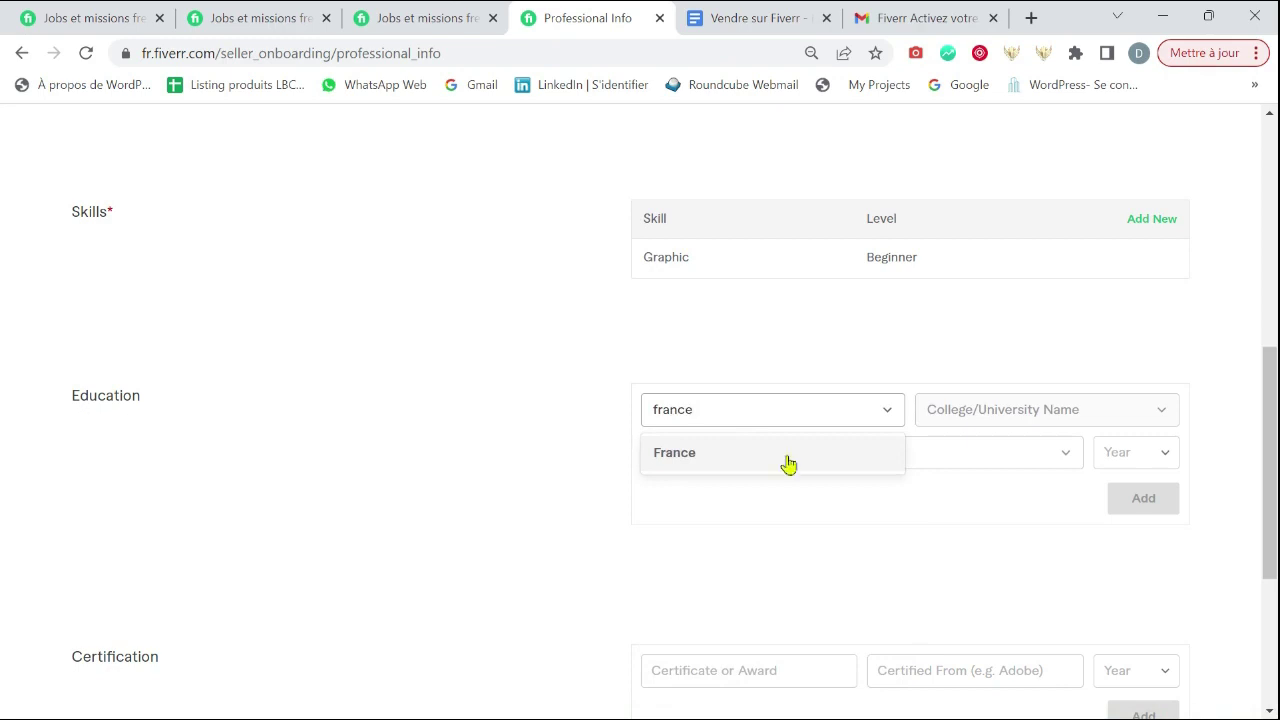
left_click(785, 460)
left_click(968, 411)
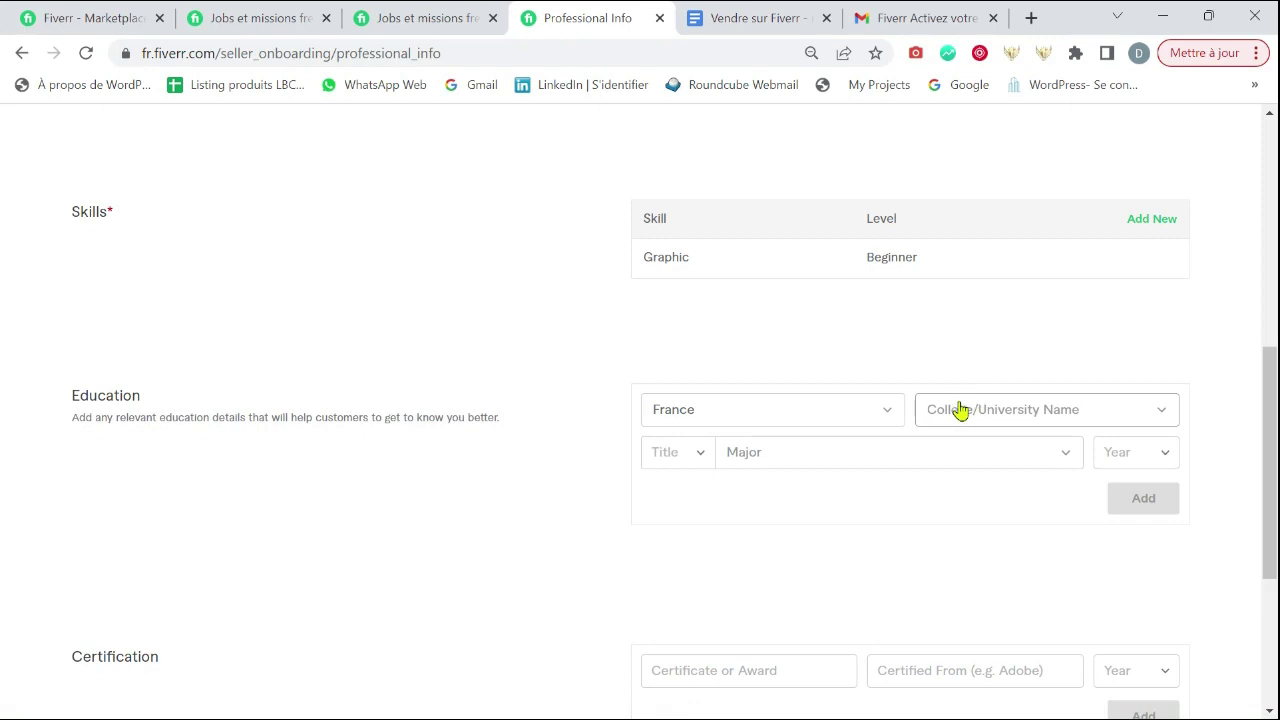
type("Dau")
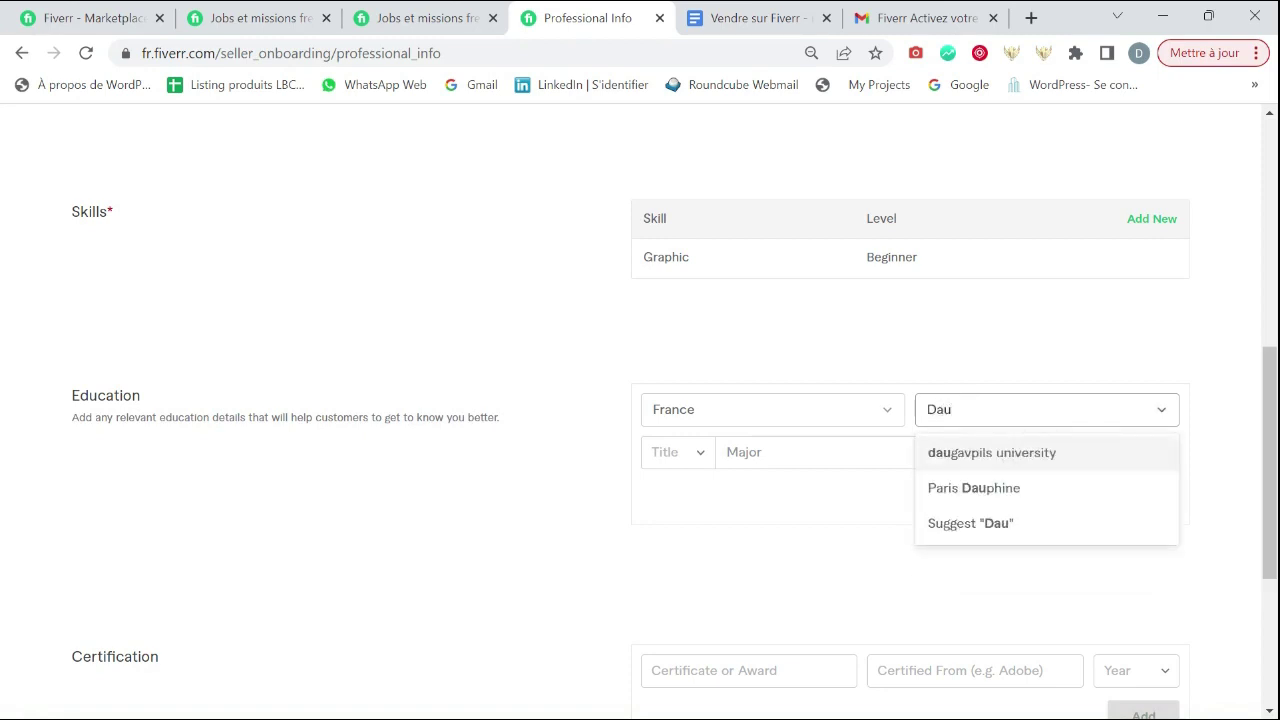
type("p")
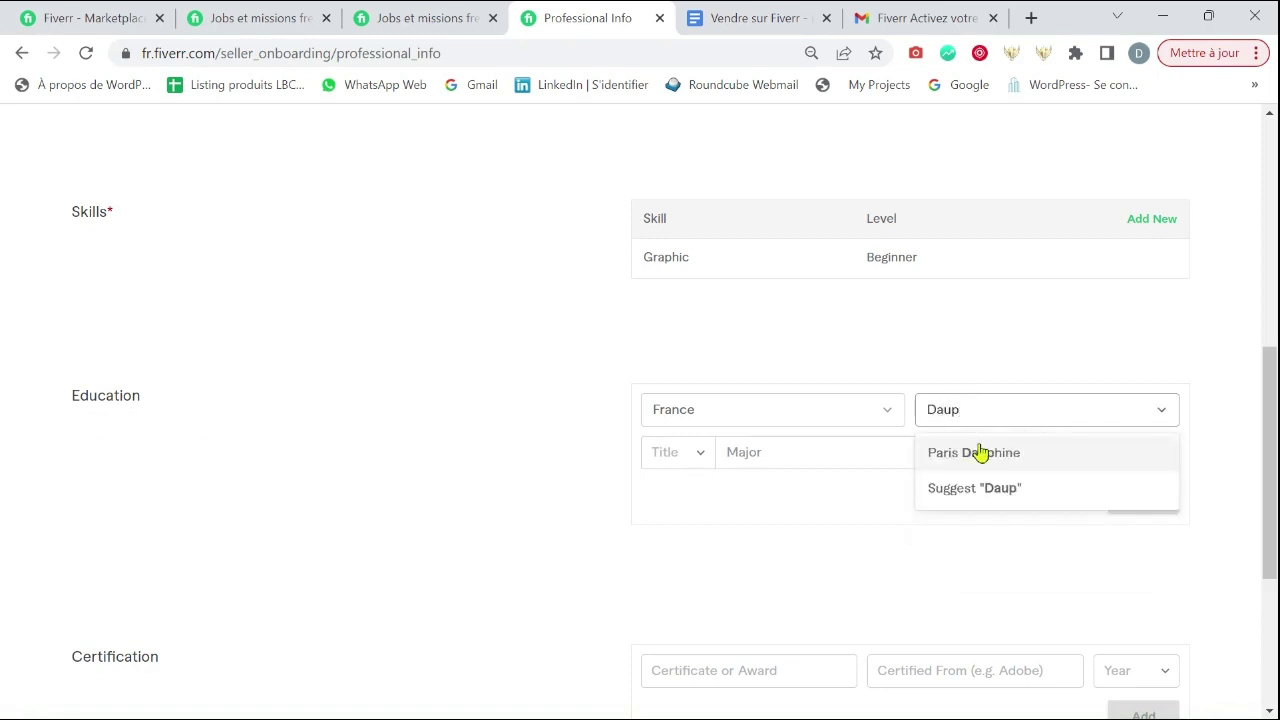
left_click(978, 452)
- Choose B.A. as title and Informationtechnology as major, then add the education entry
left_click(662, 455)
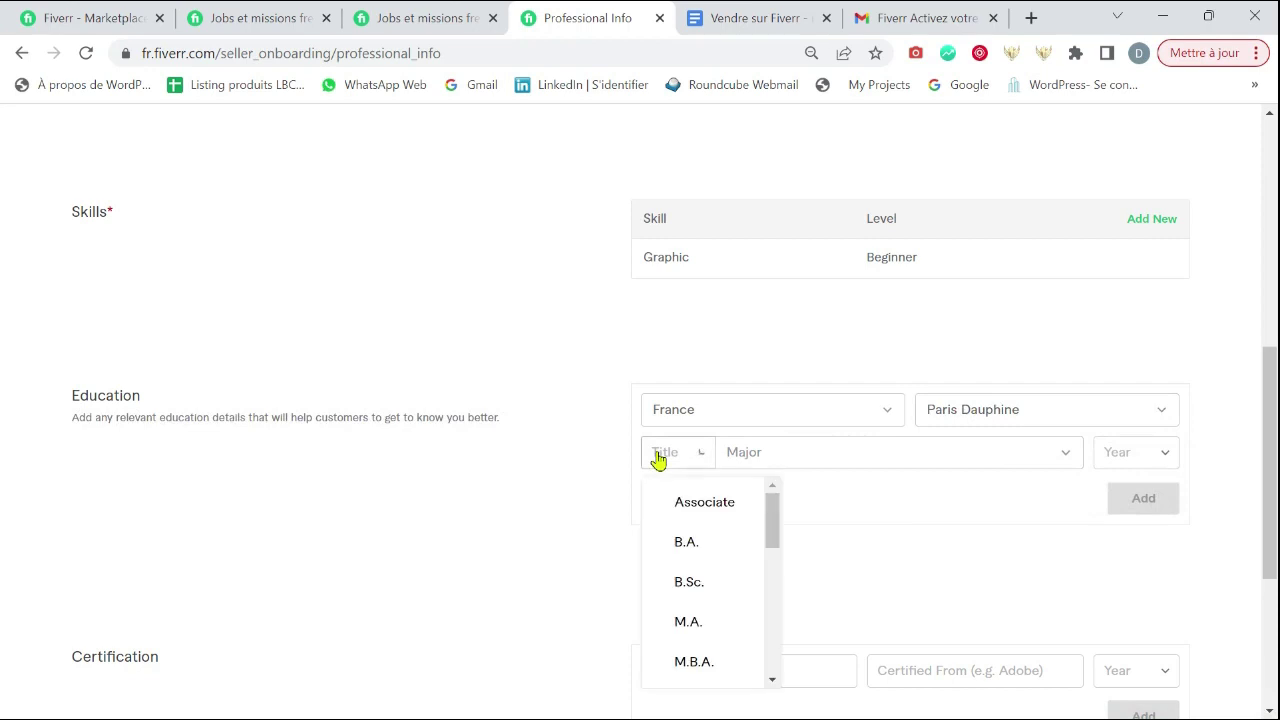
left_click(703, 544)
left_click(795, 459)
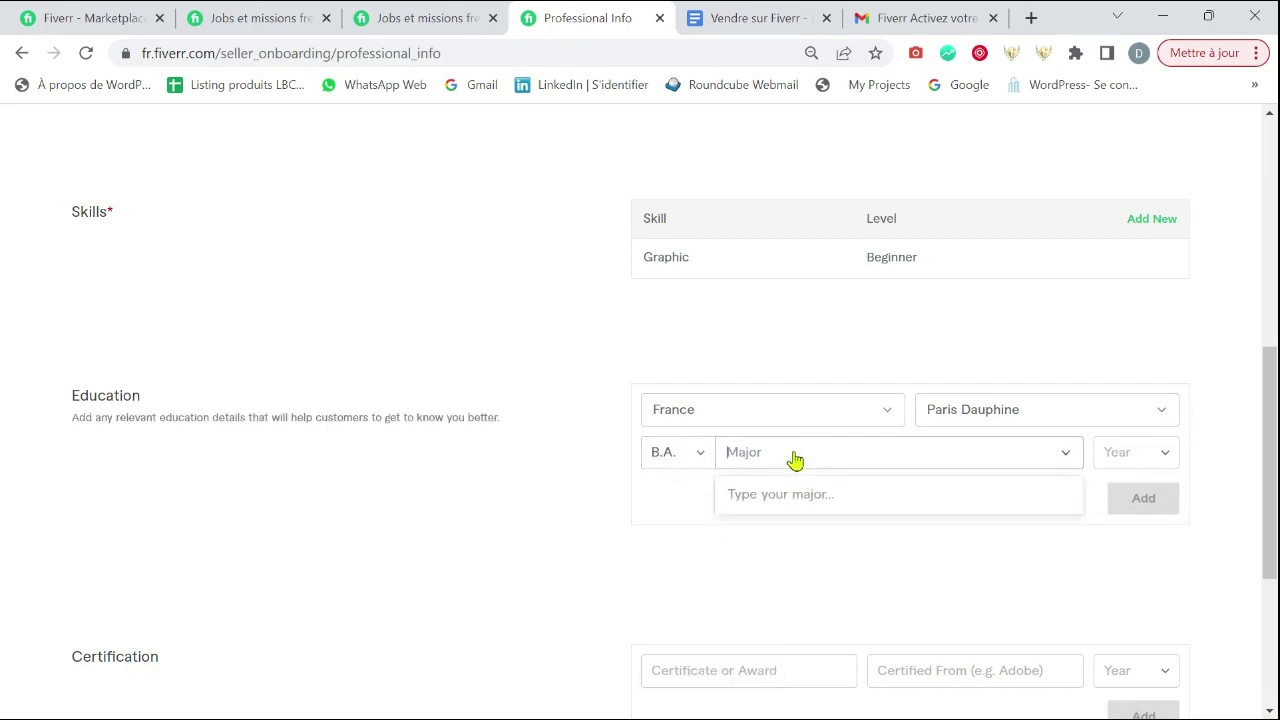
type("li")
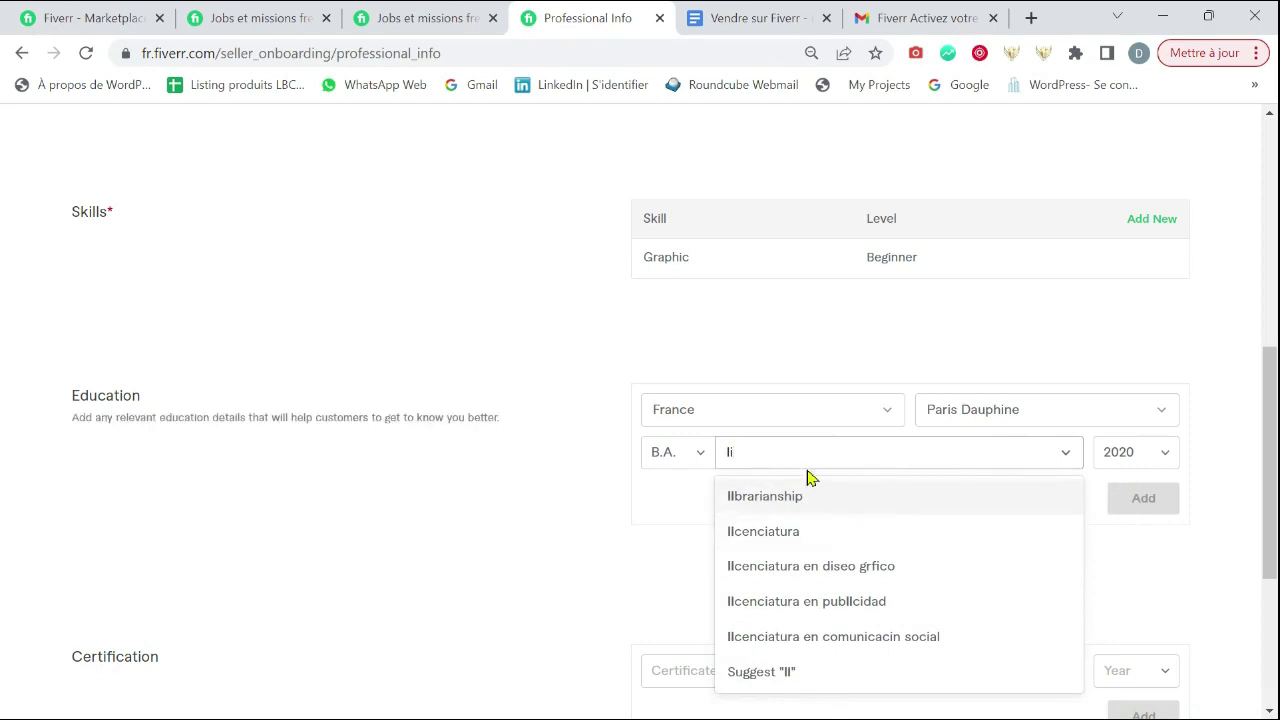
left_click(736, 459)
type("informa")
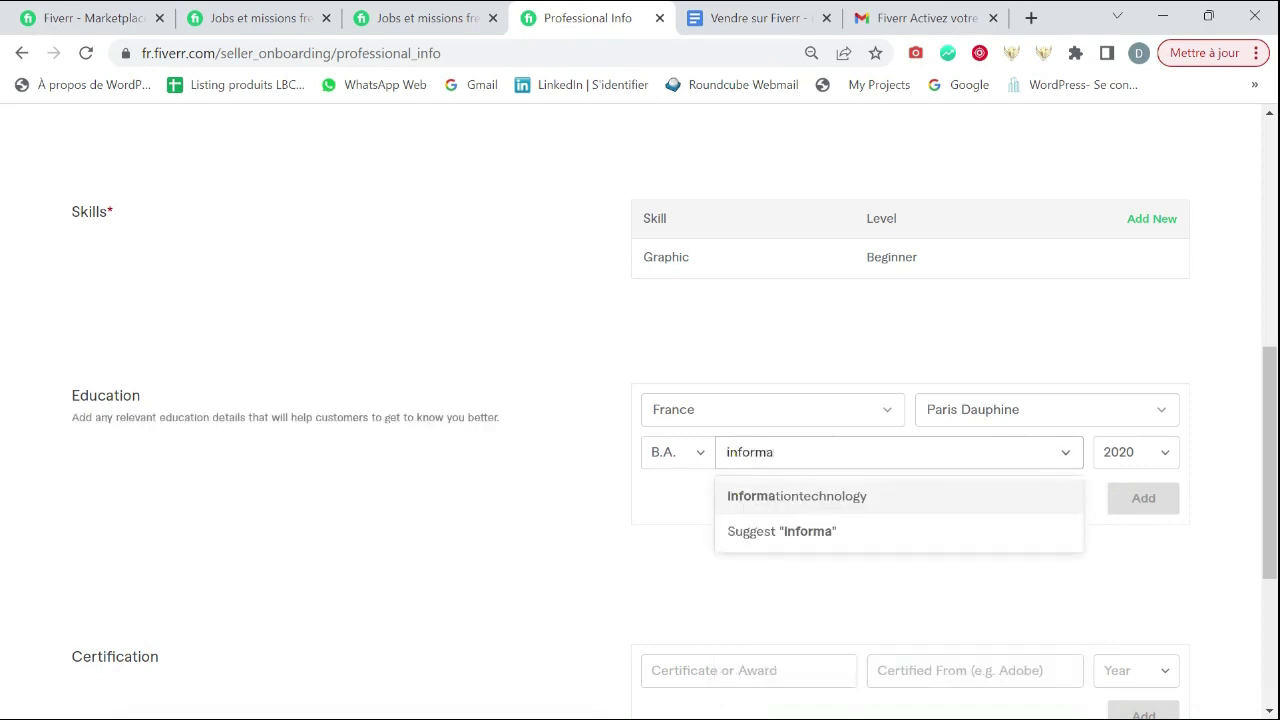
left_click(791, 494)
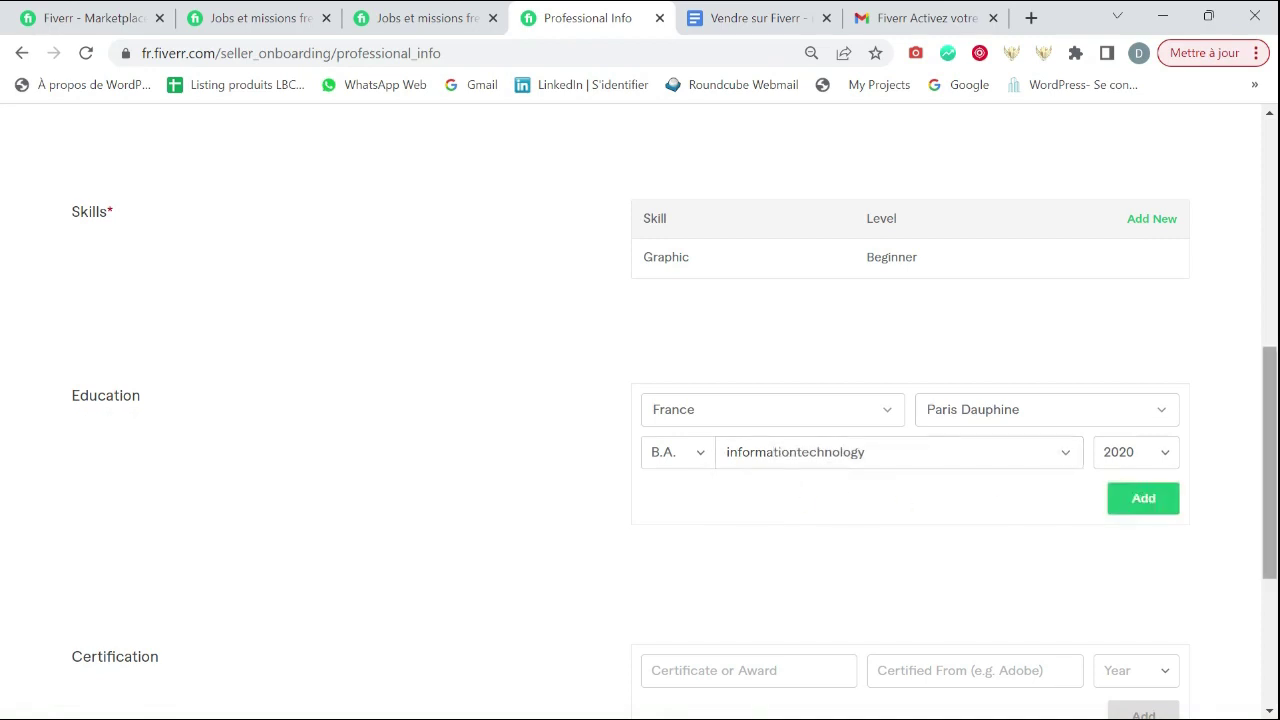
left_click(1148, 510)
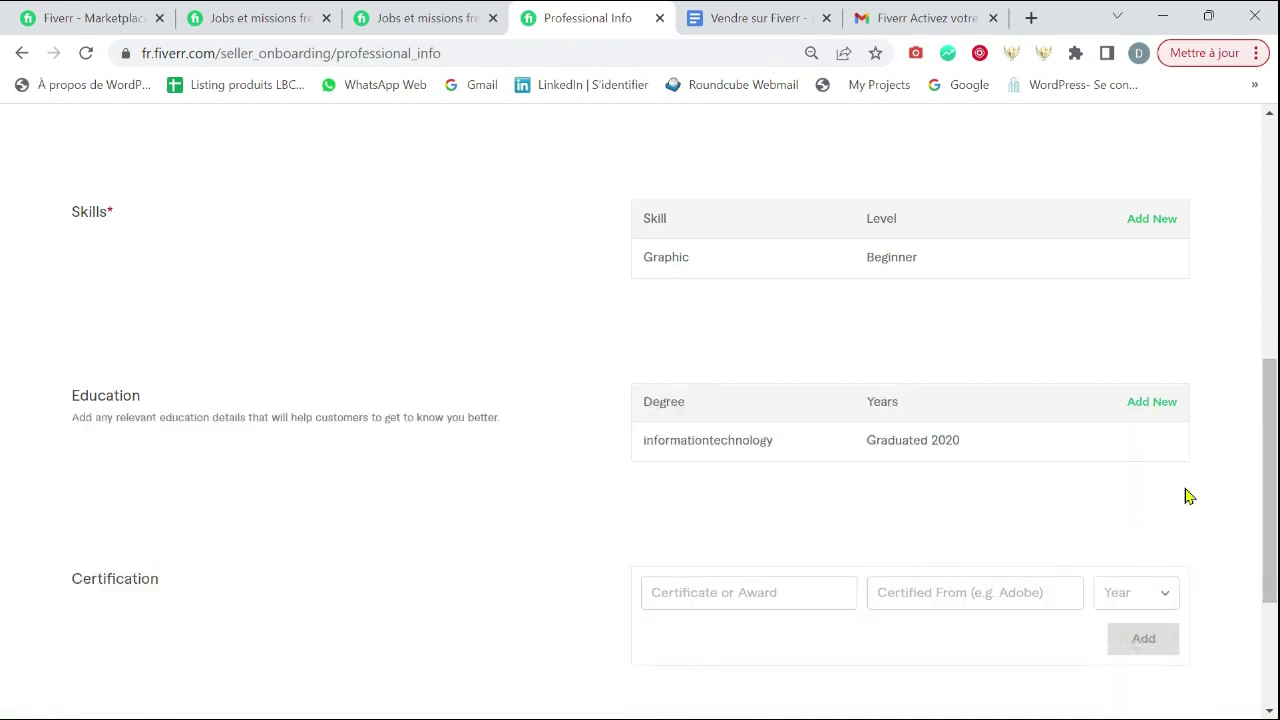
- Add the Adobe Informatique 2.0 certification with year 2021
scroll(1210, 451, "up", 3)
scroll(1218, 448, "up", 1)
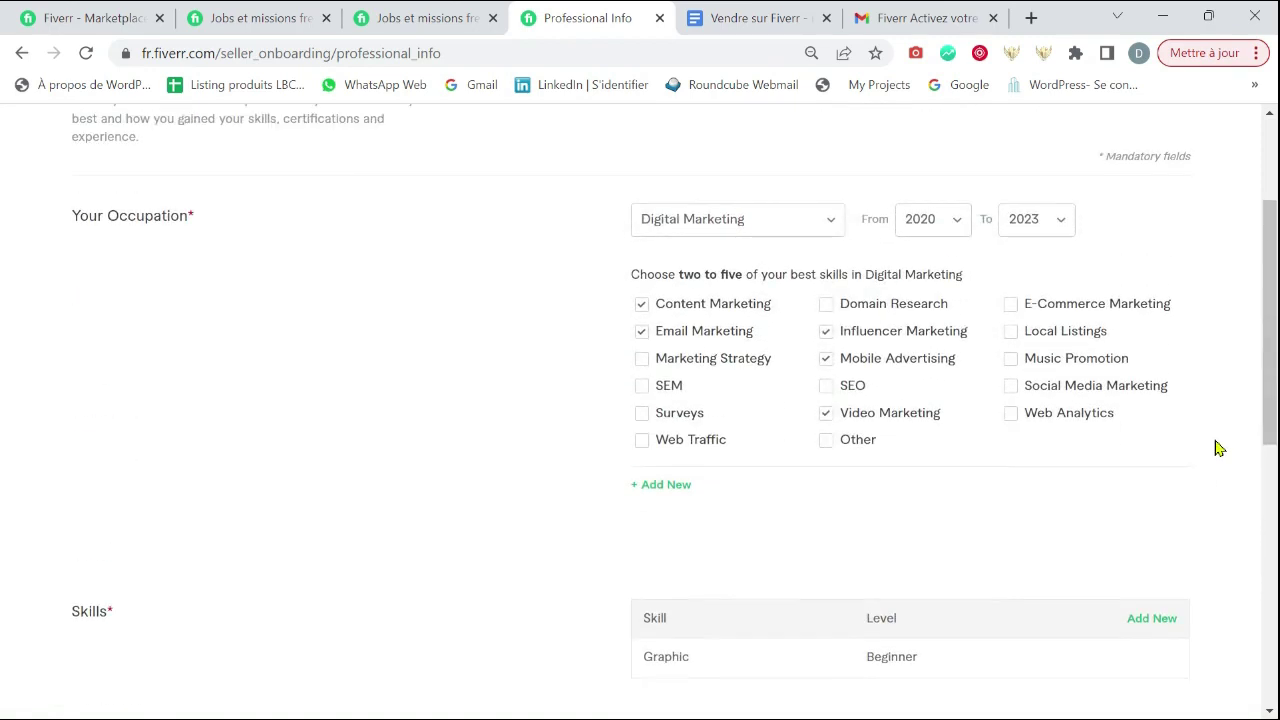
scroll(1218, 448, "down", 6)
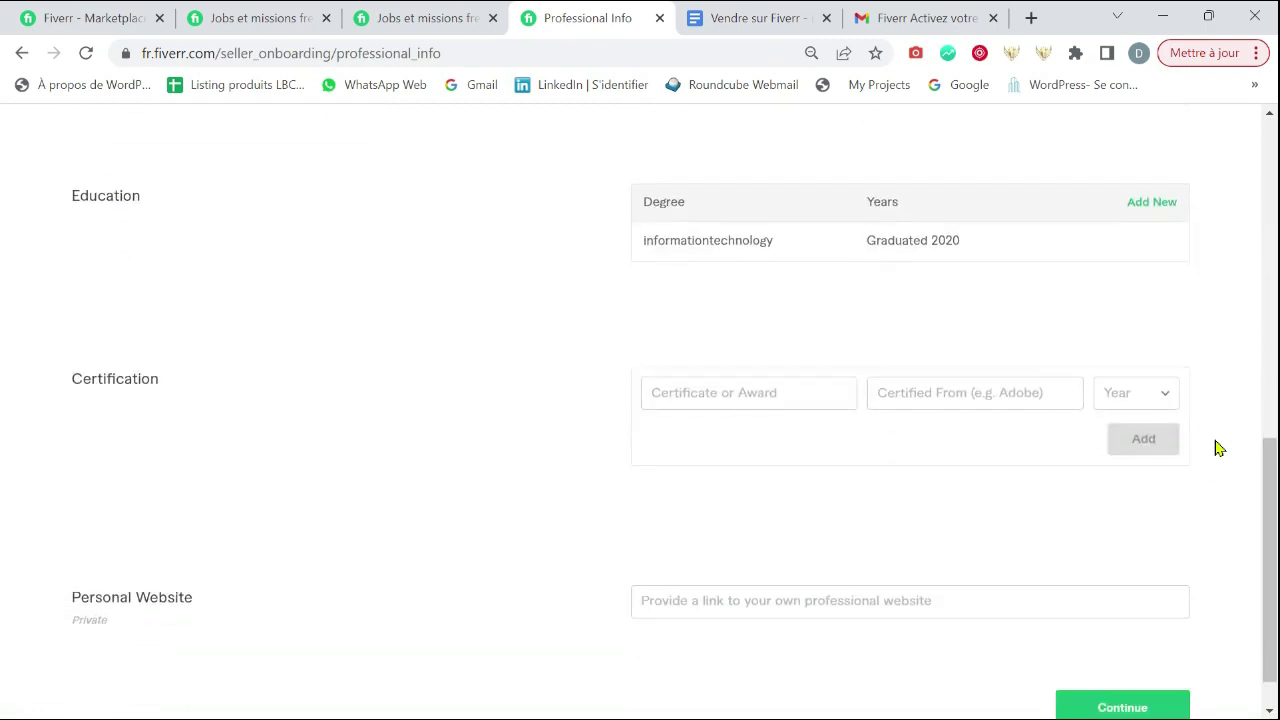
left_click(797, 403)
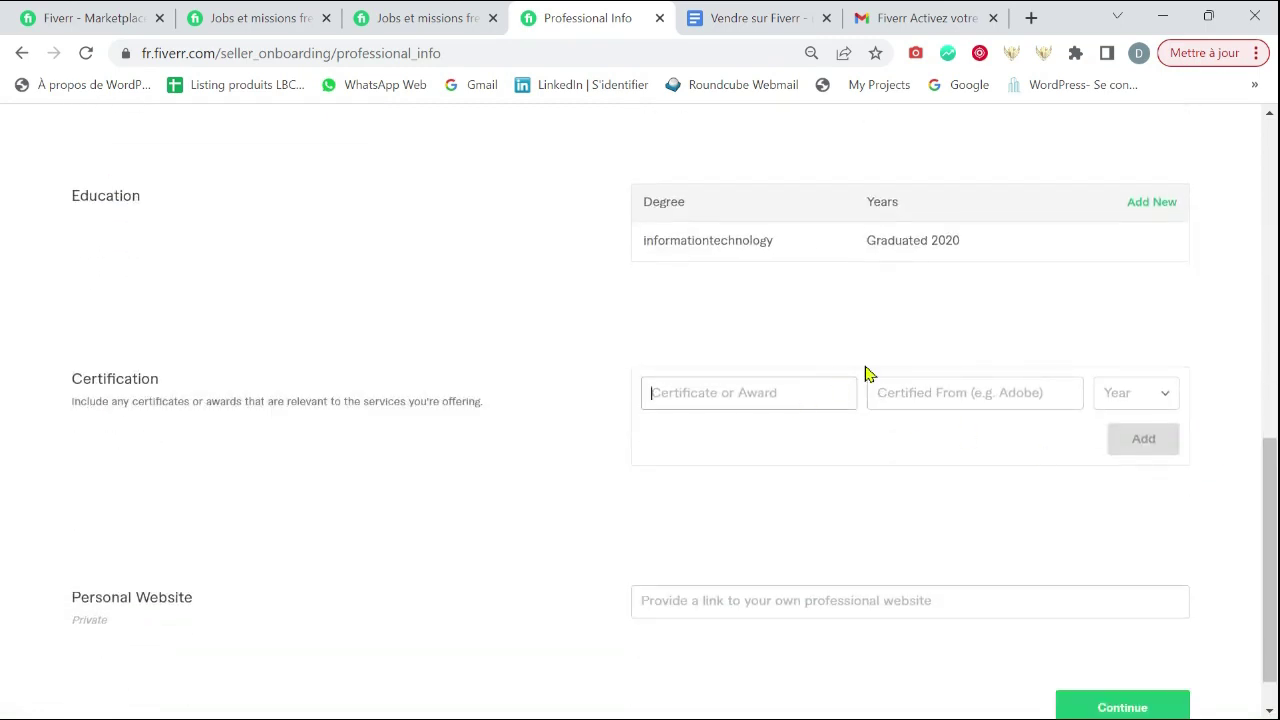
type("I")
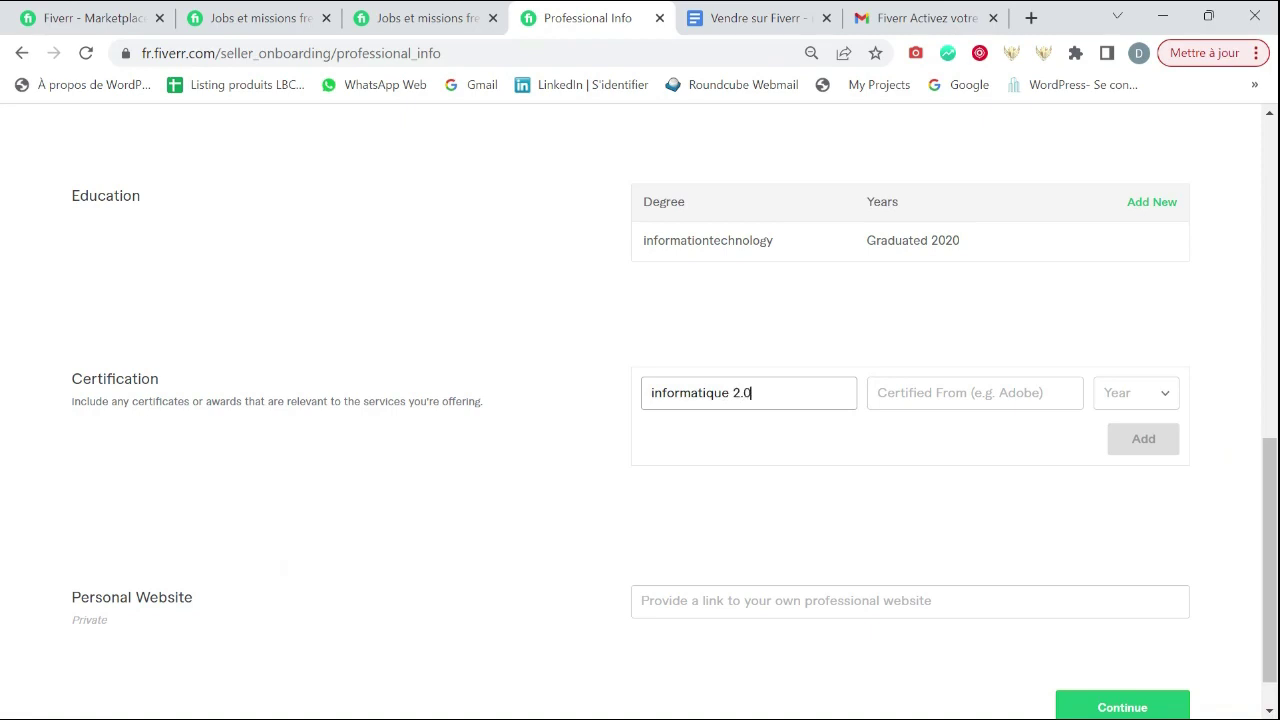
key("BackSpace")
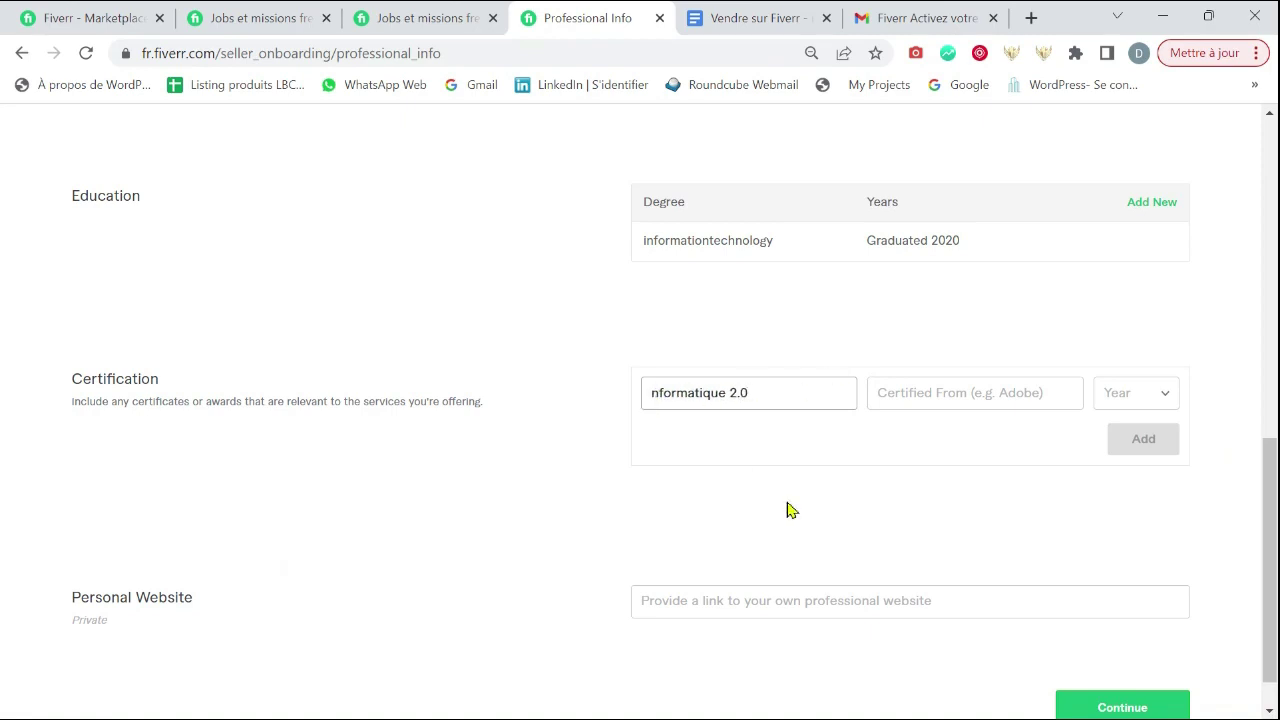
type("I")
left_click(935, 392)
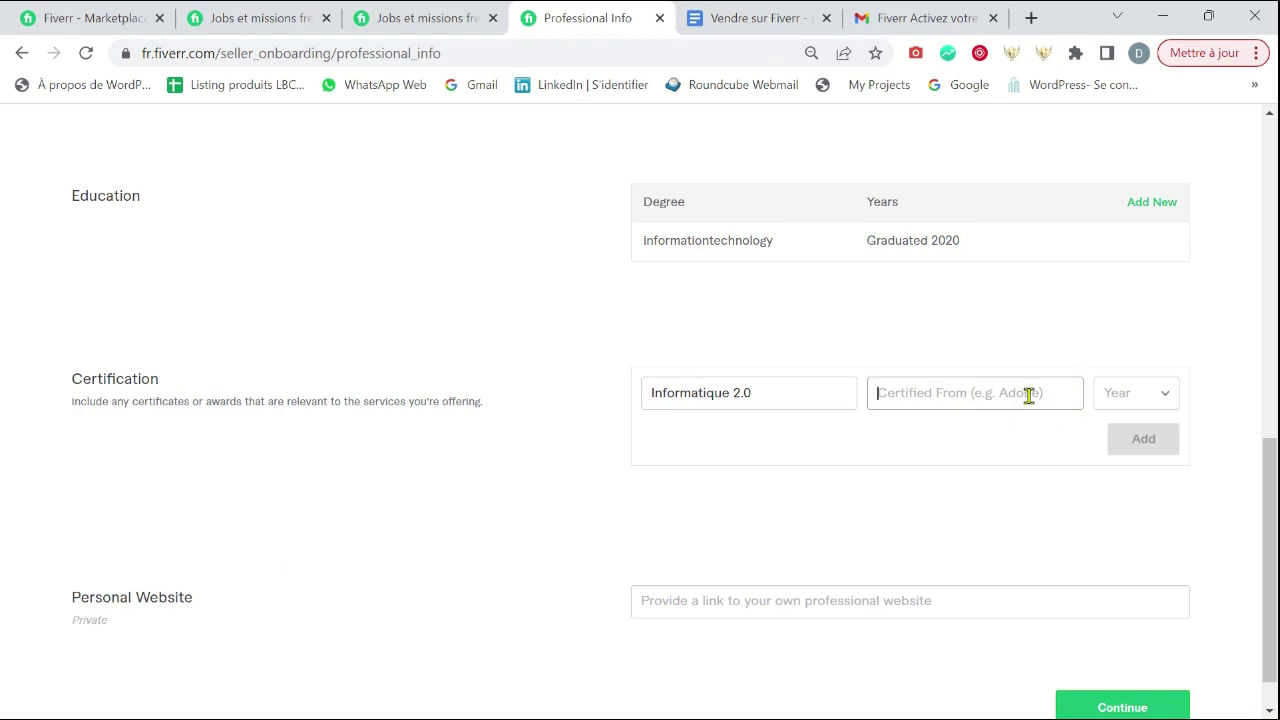
type("Adobe")
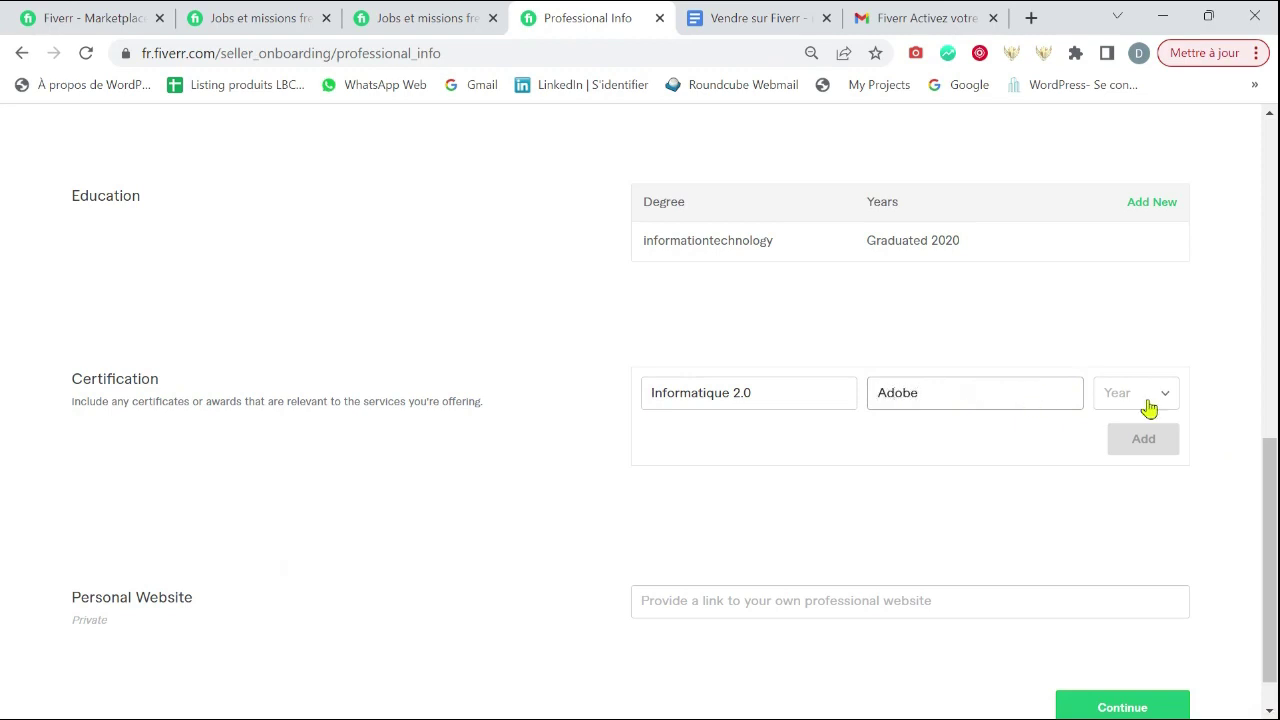
left_click(1148, 401)
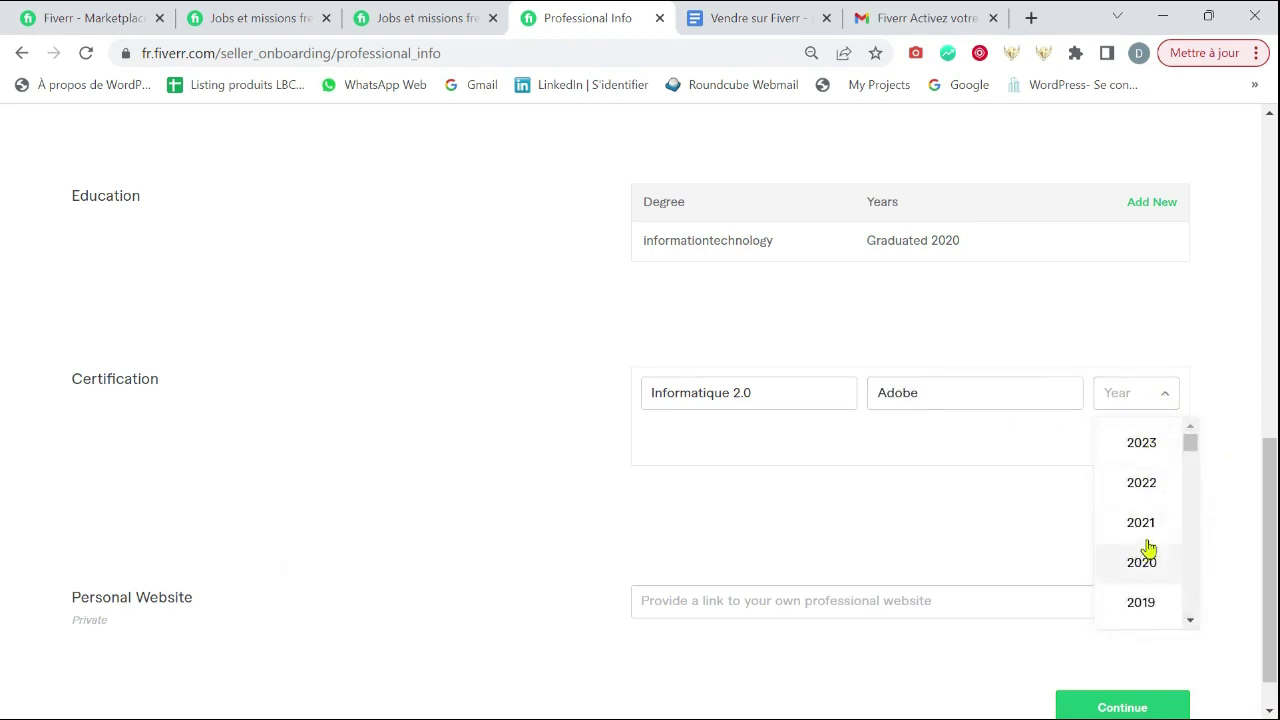
left_click(1154, 527)
left_click(1143, 440)
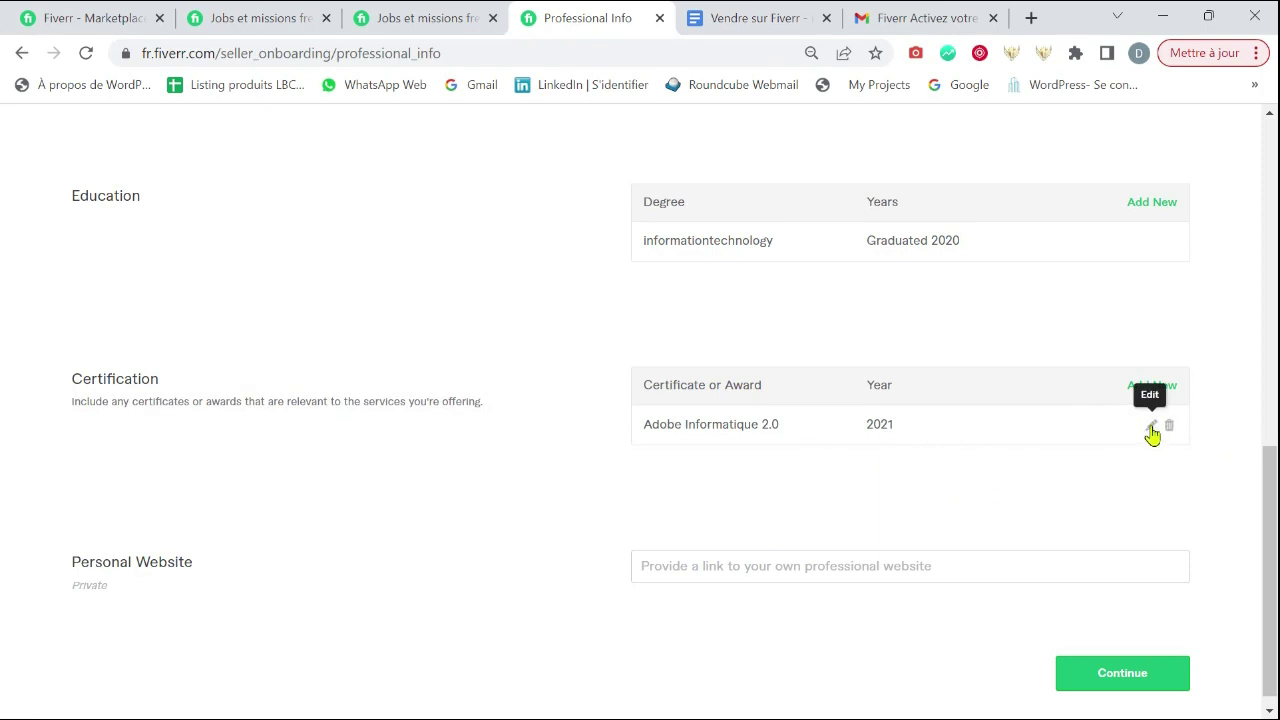
- Add the Photoshop Graphisme certification with year 2020, then continue to Linked Accounts
left_click(1148, 388)
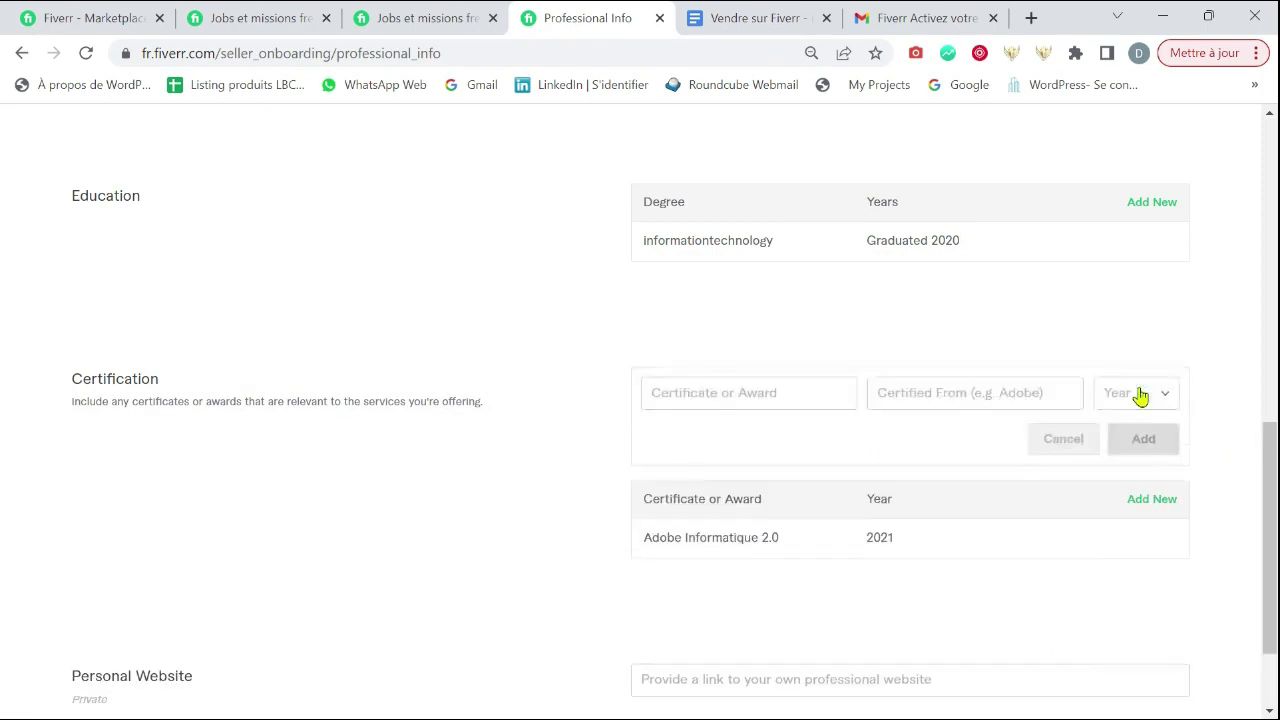
left_click(711, 380)
type("Graphisme")
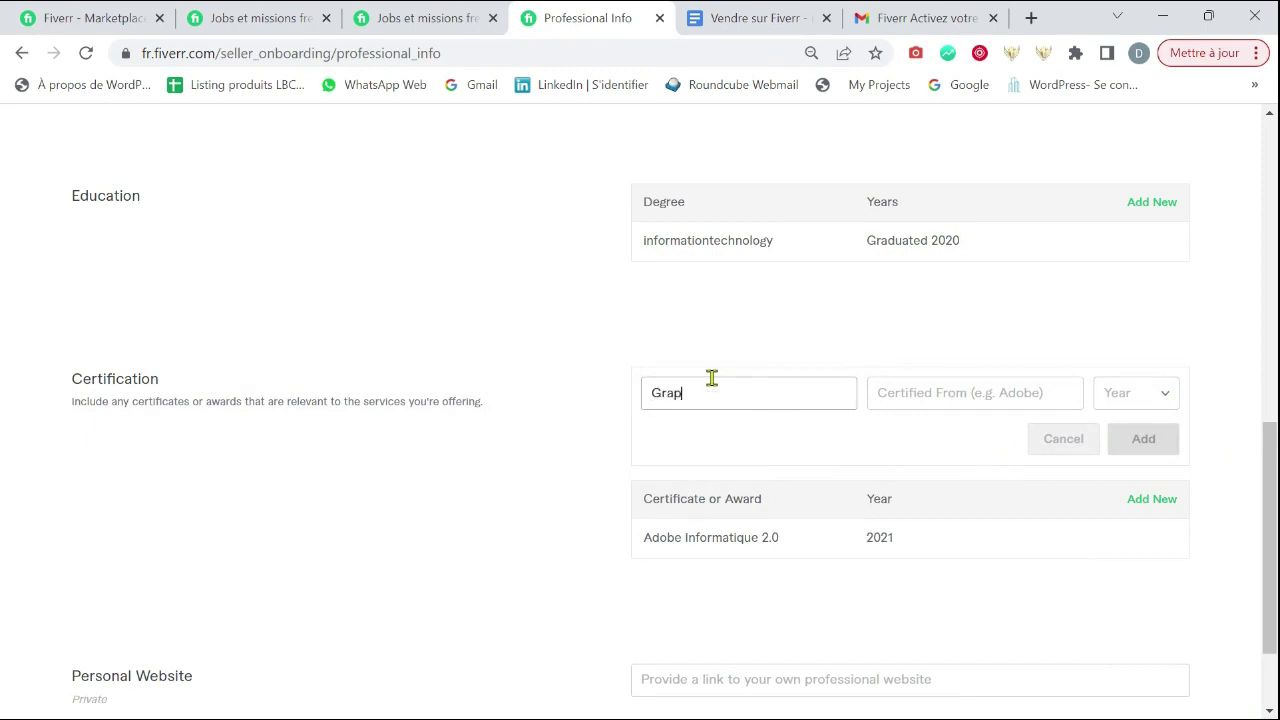
left_click(998, 404)
type("Photoshop")
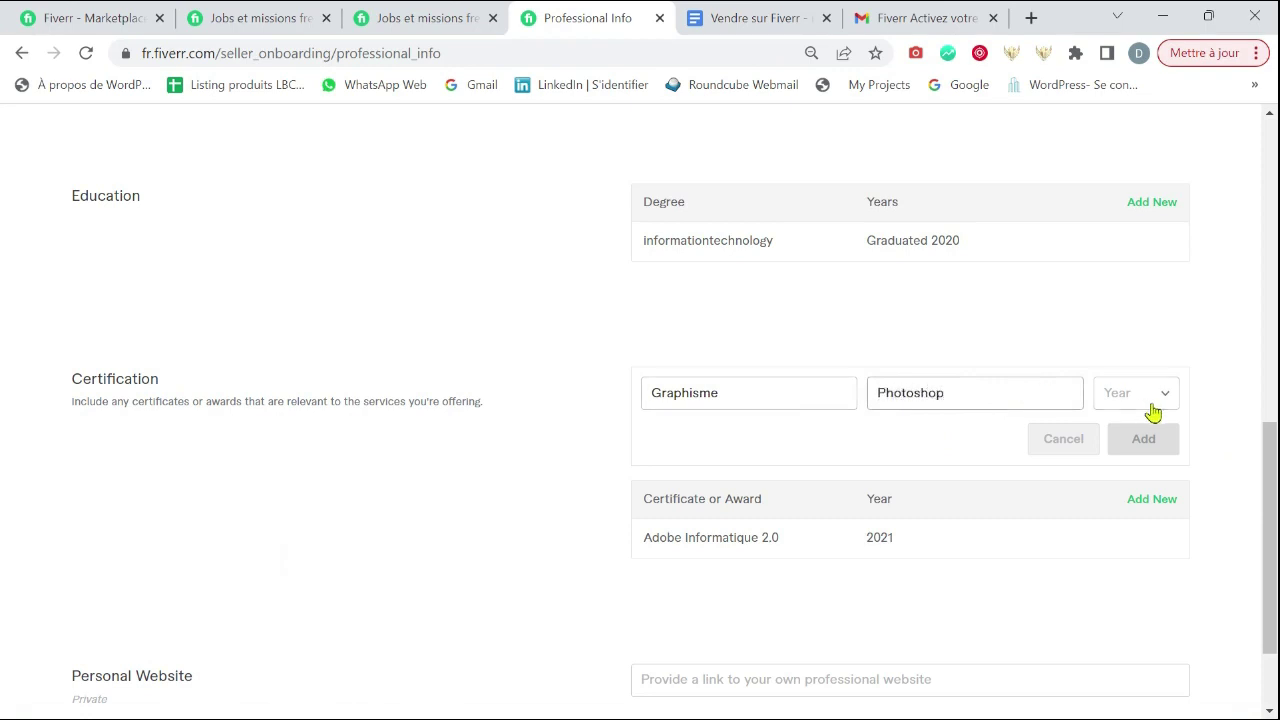
left_click(1153, 412)
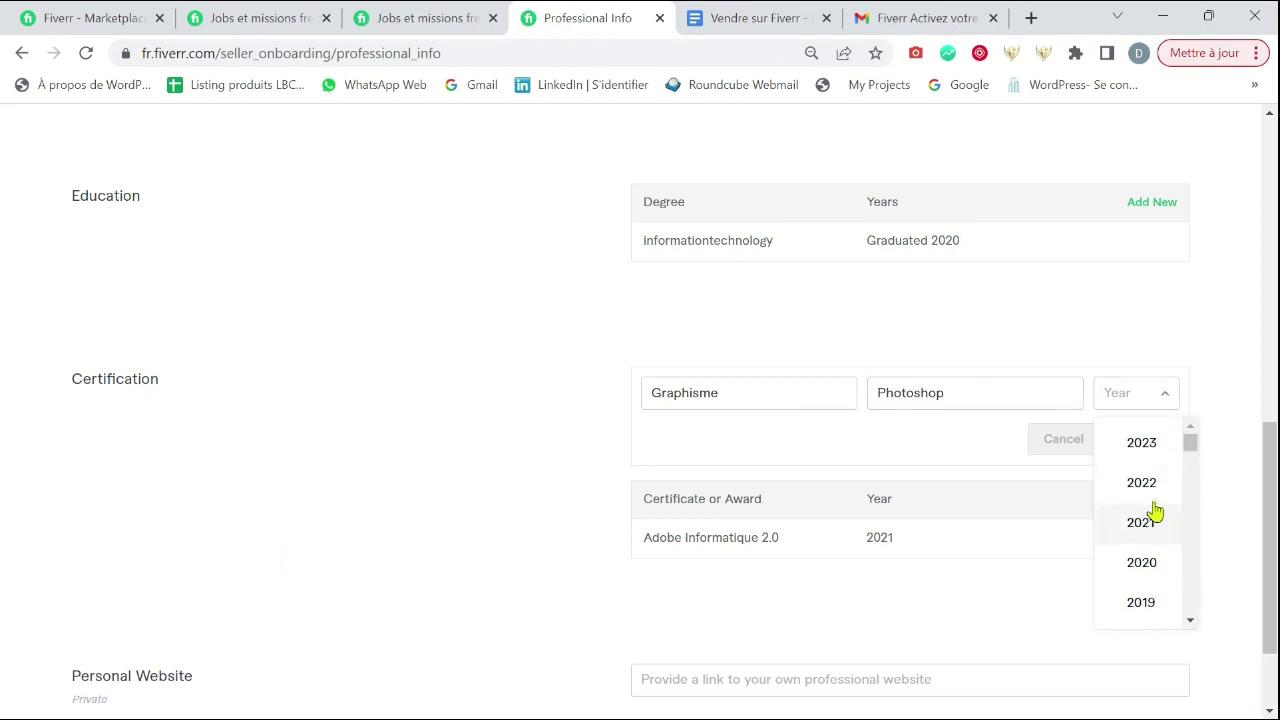
left_click(1159, 564)
left_click(1146, 440)
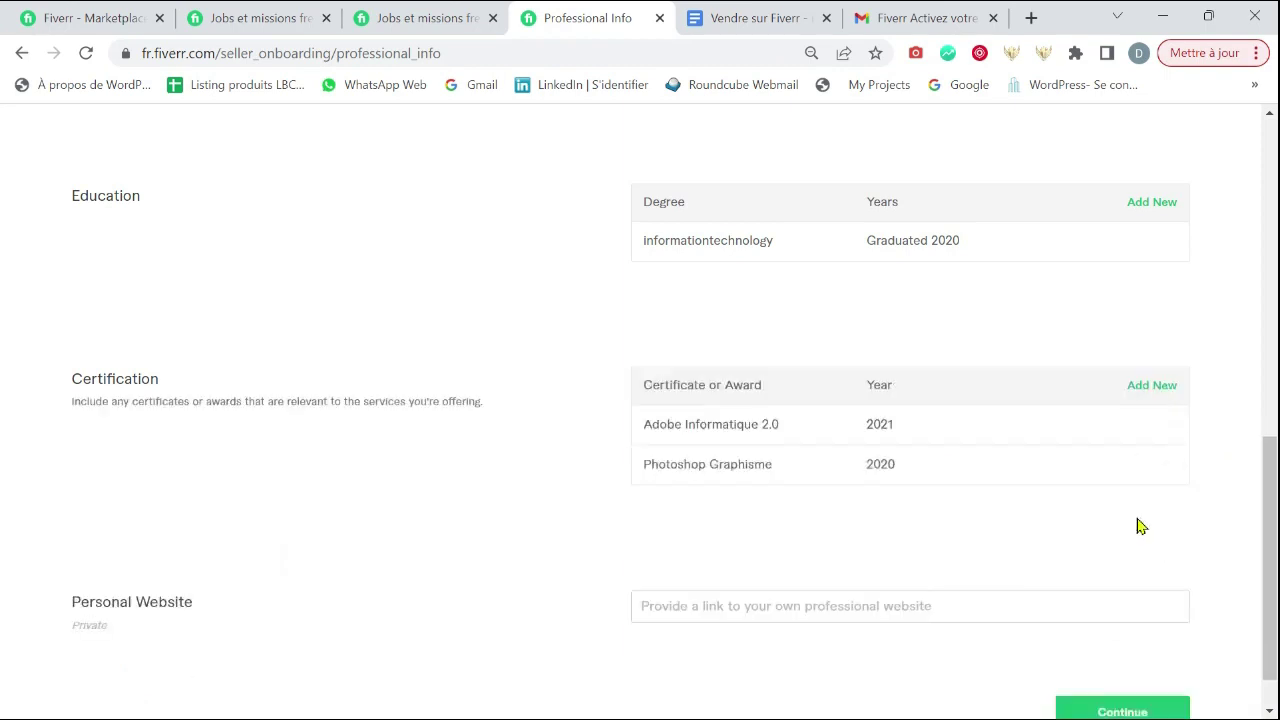
scroll(1099, 501, "down", 1)
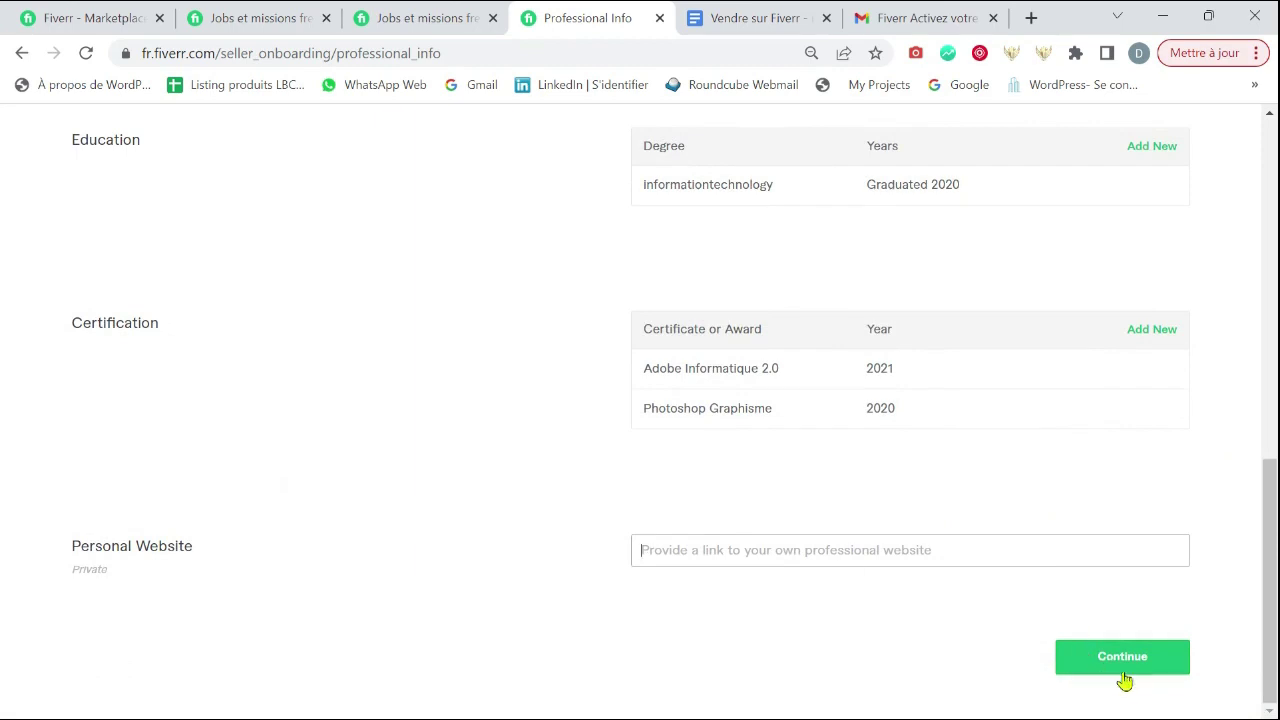
left_click(1146, 668)
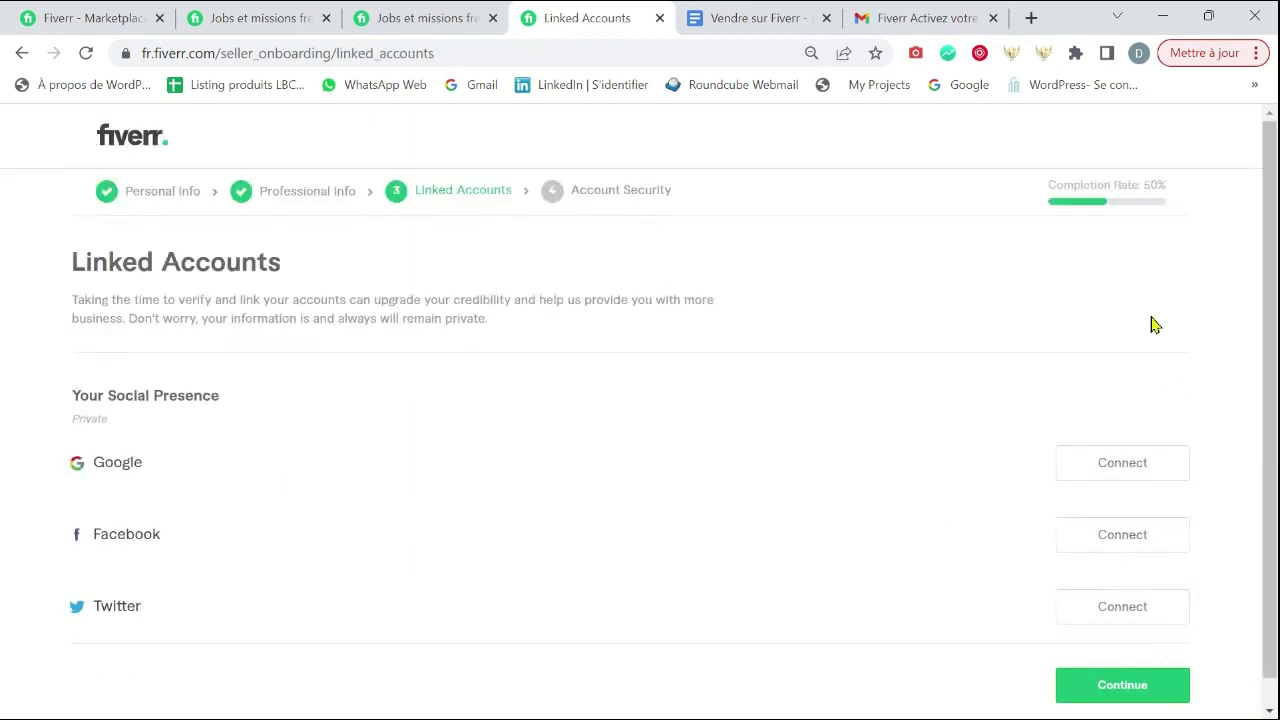
- Connect the Google account on the Linked Accounts page
scroll(720, 425, "down", 1)
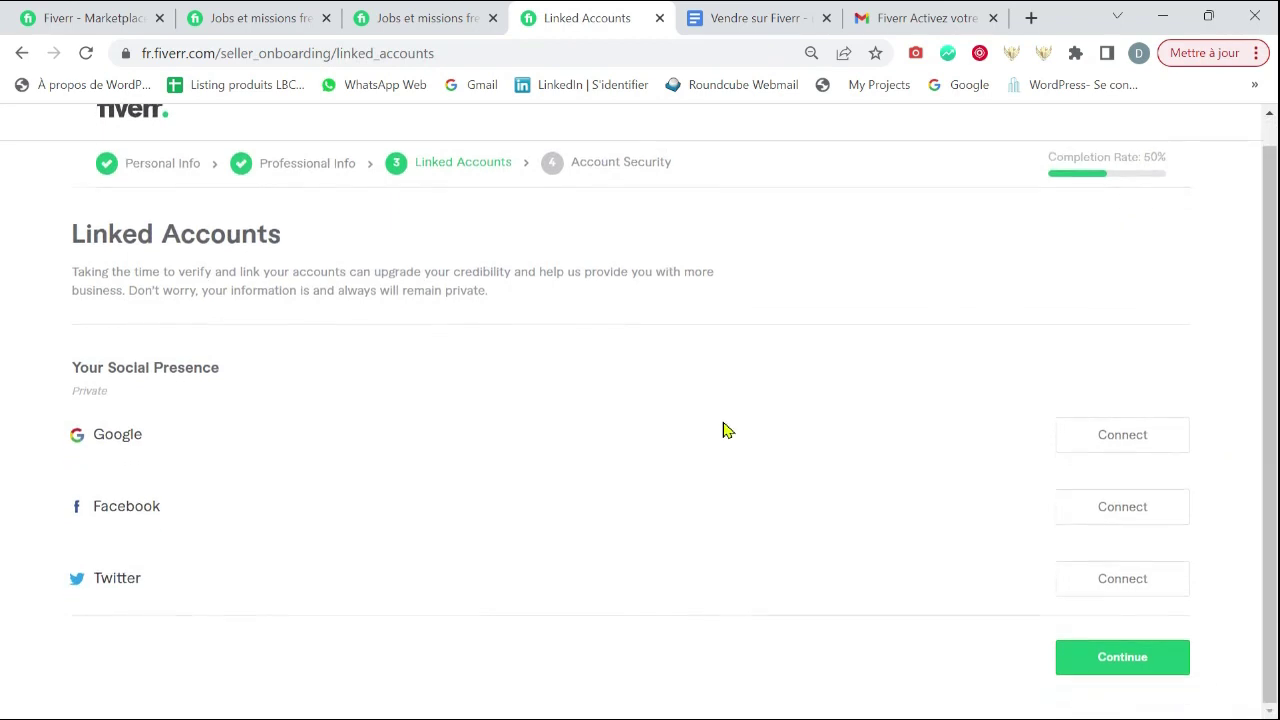
scroll(1165, 580, "up", 1)
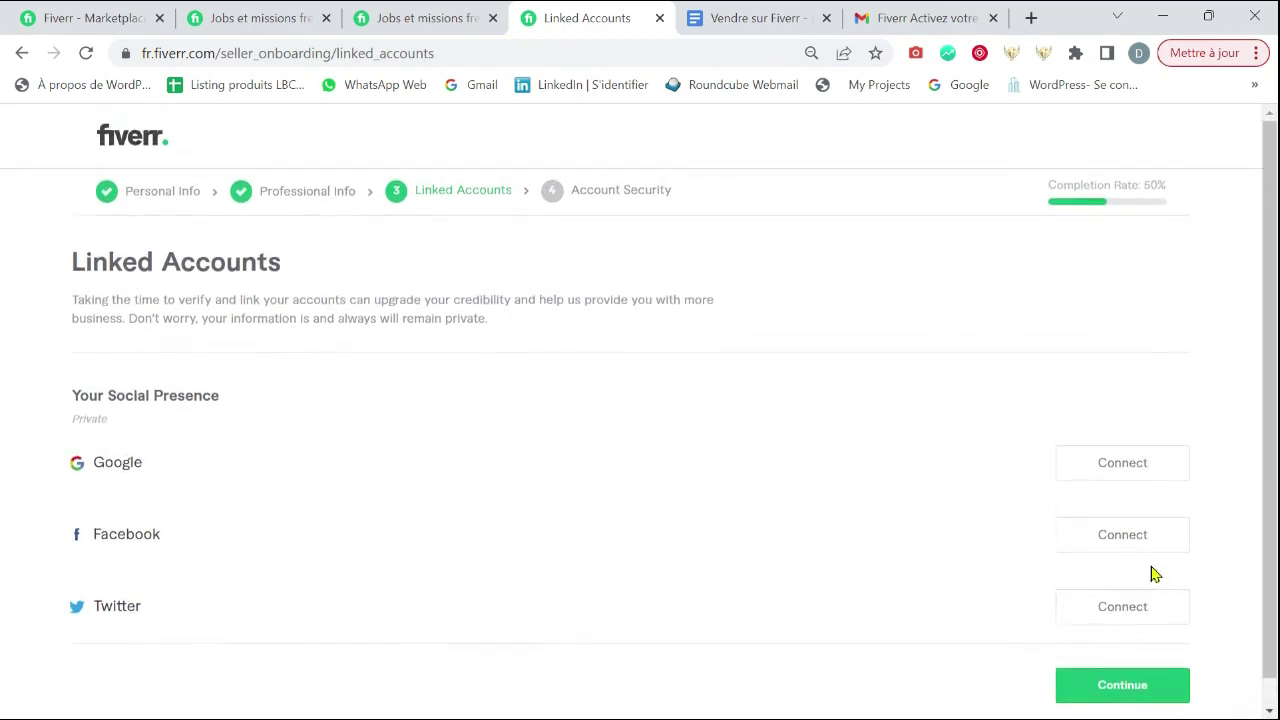
left_click(1120, 470)
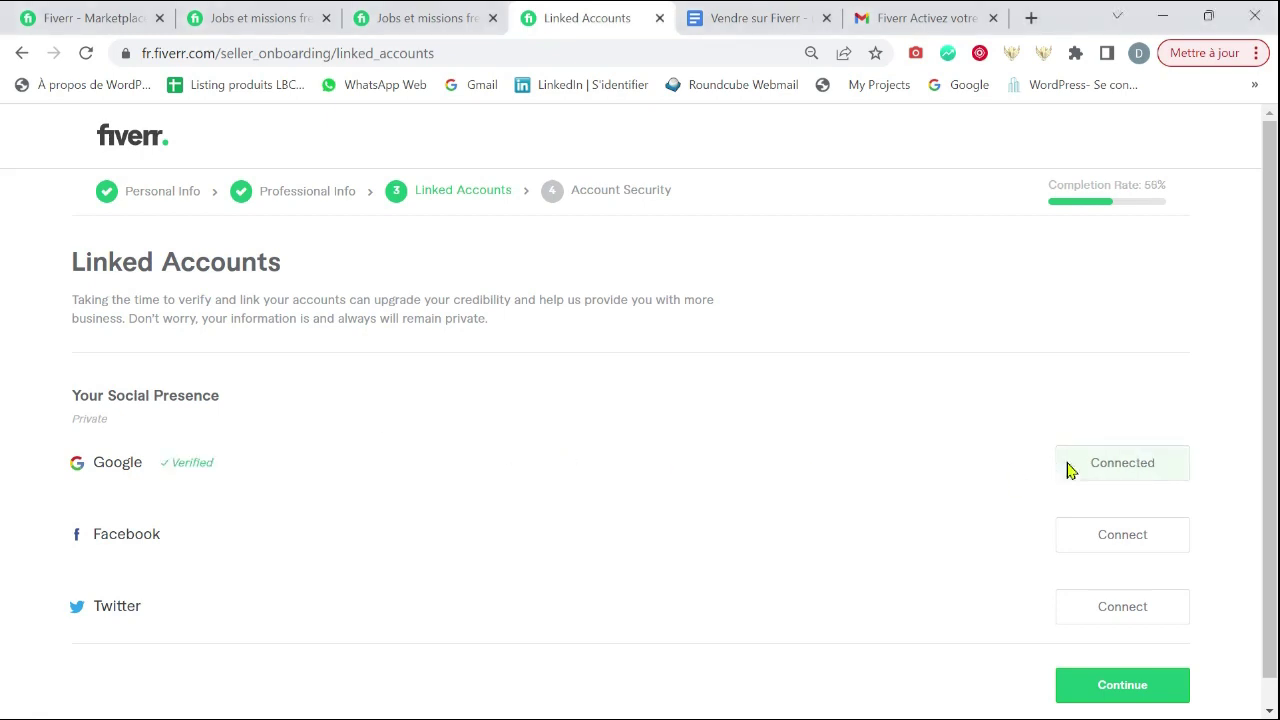
scroll(1158, 387, "down", 1)
scroll(1160, 385, "up", 1)
scroll(1160, 385, "down", 1)
scroll(1160, 385, "up", 1)
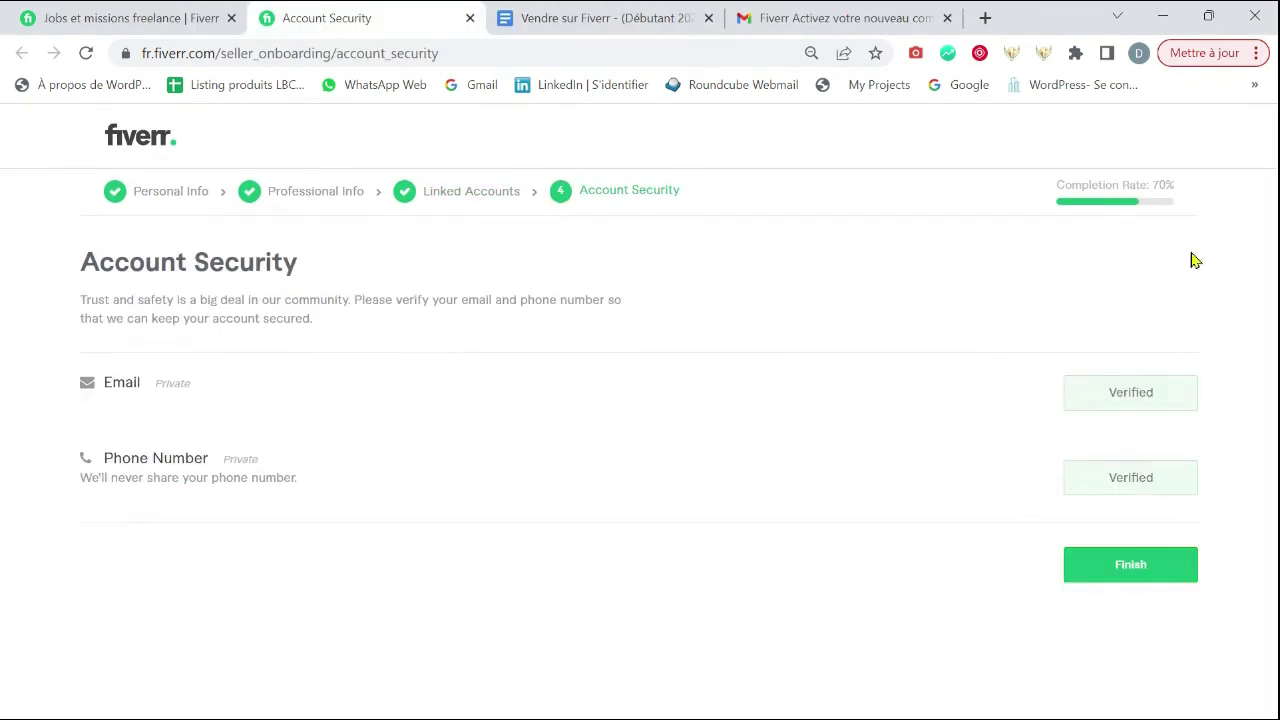
- Finish Account Security and close the 'Your seller profile is all set!' confirmation
double_click(1180, 192)
left_click(1192, 289)
left_click(1110, 569)
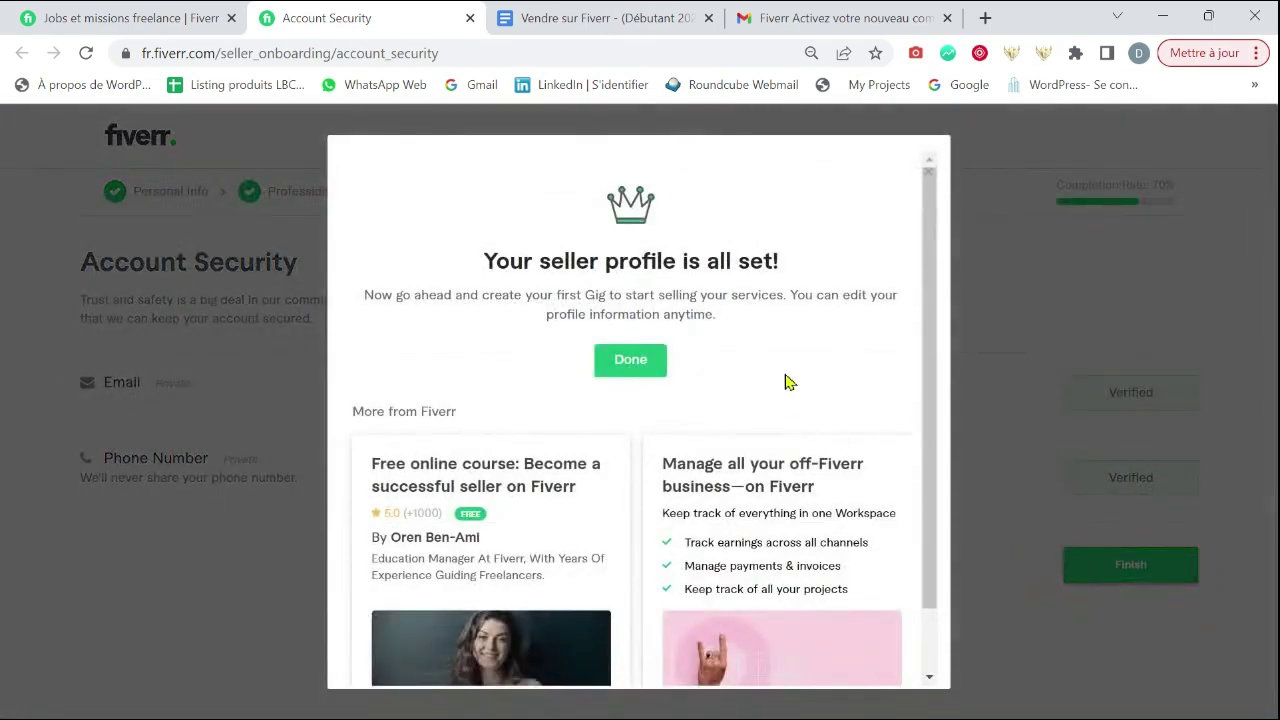
scroll(700, 371, "down", 1)
scroll(777, 371, "up", 1)
left_click(604, 368)
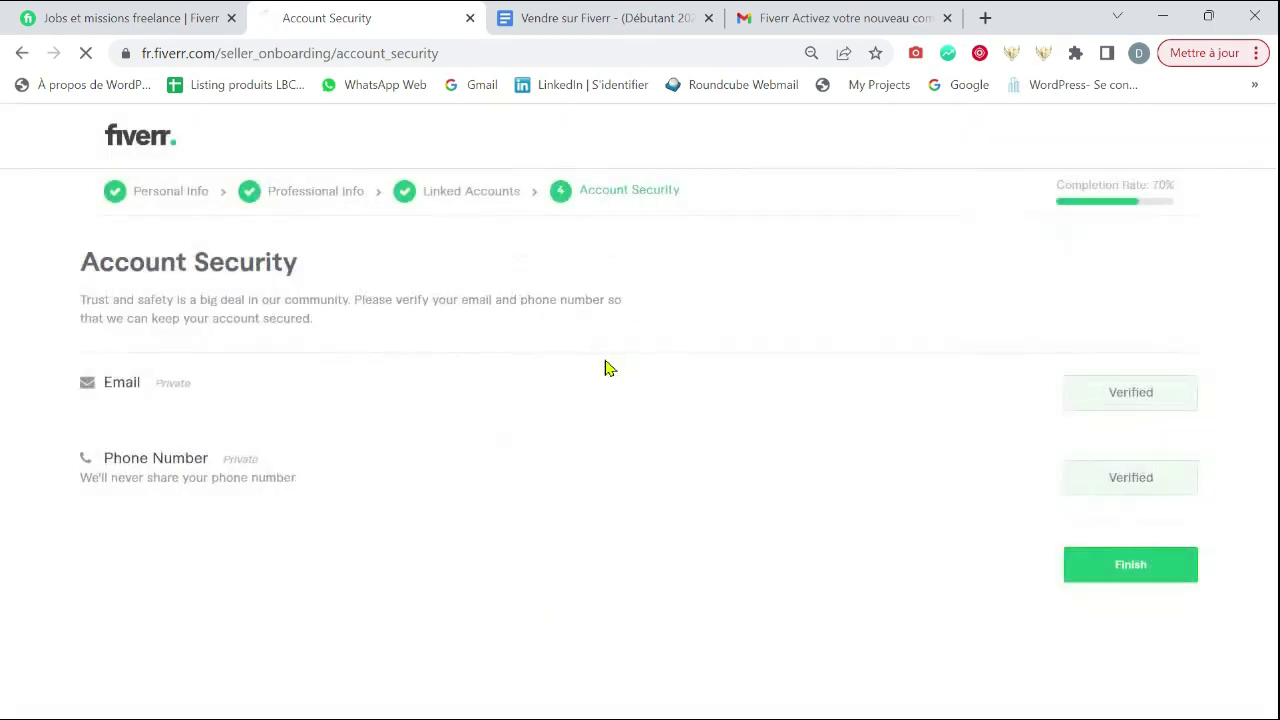